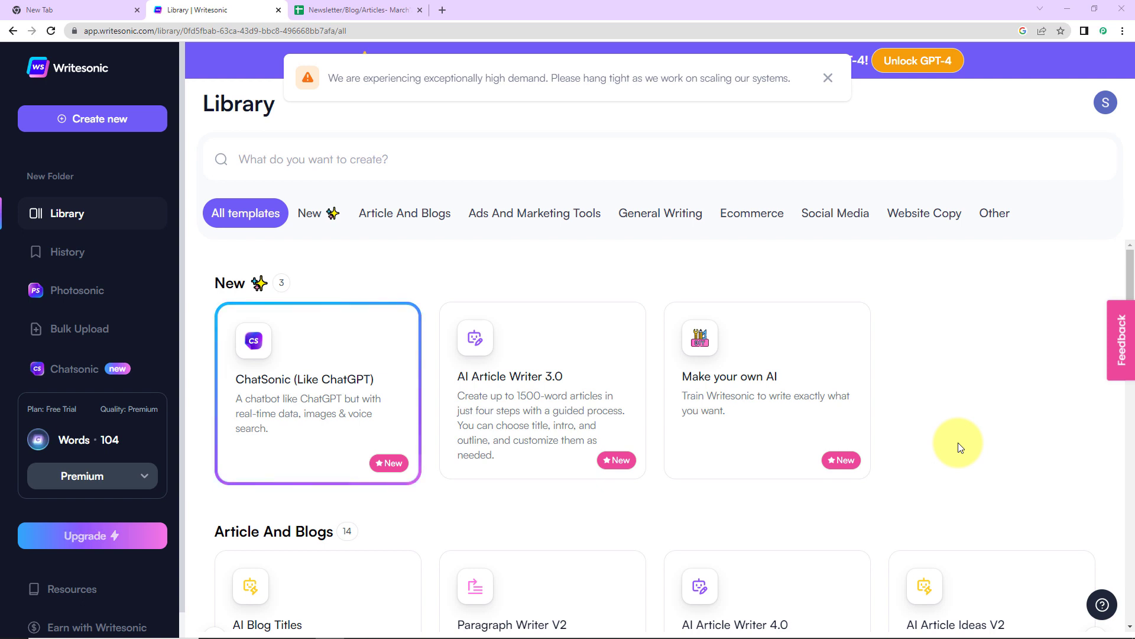
# Step: Go to pabbly.com/connect, sign in and open the Pabbly Connect dashboard
pyautogui.click(84, 10)
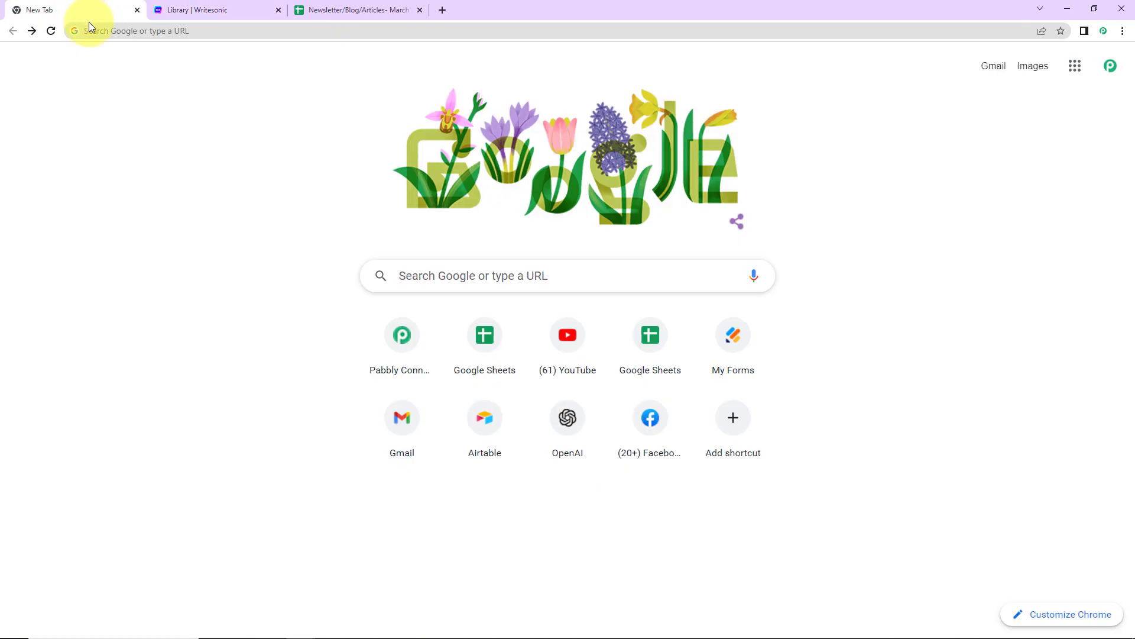
pyautogui.click(167, 37)
pyautogui.write('pabbly.com/connect')
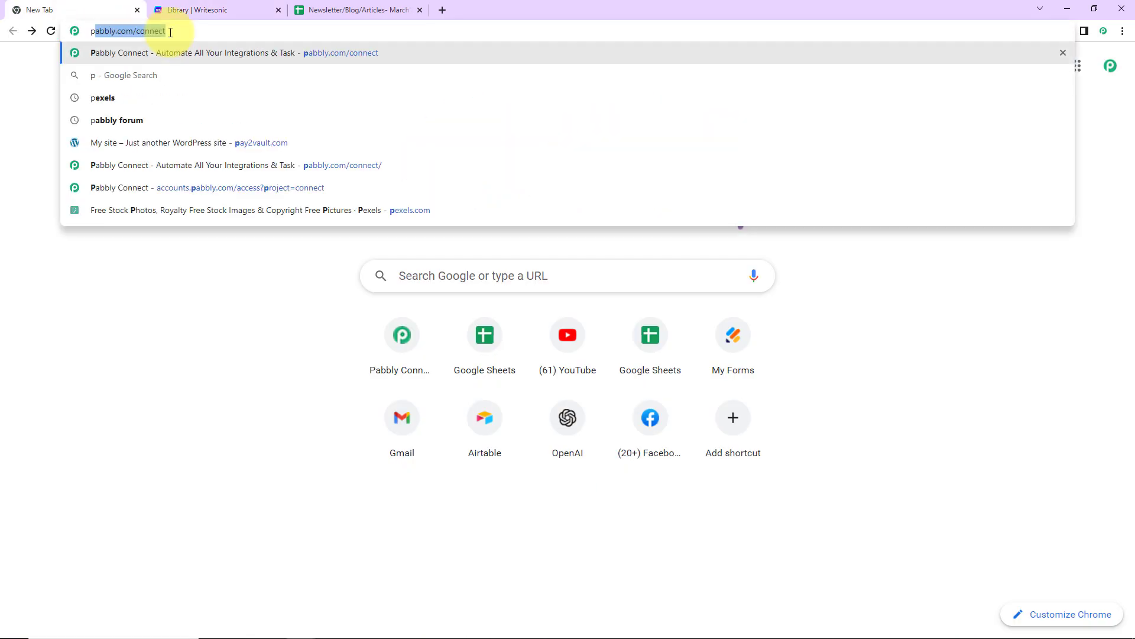
pyautogui.press('Return')
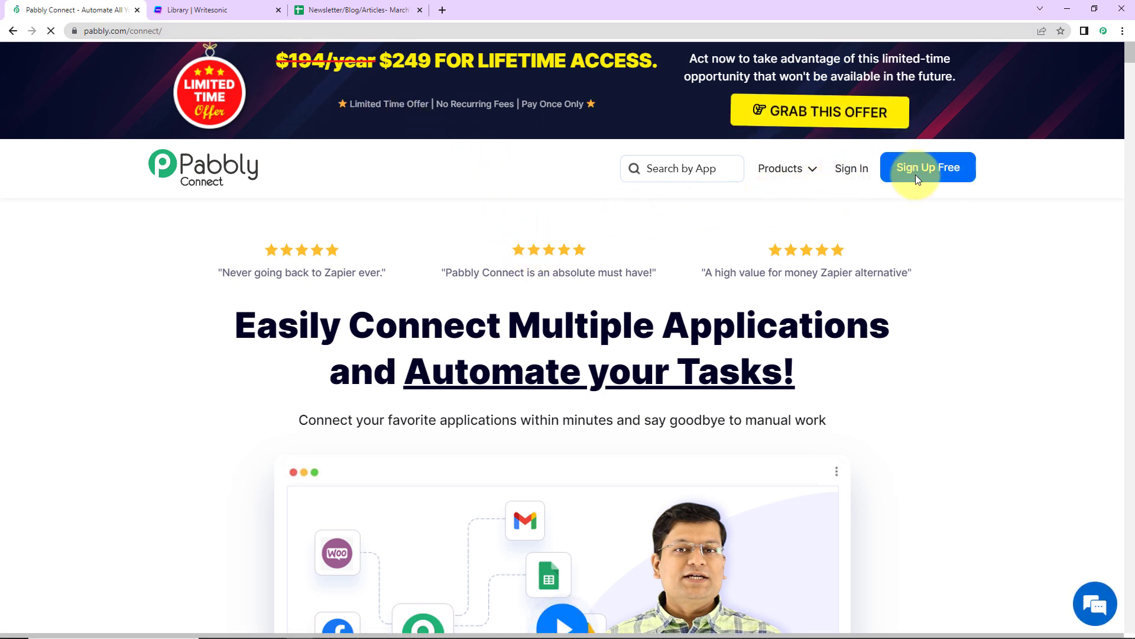
pyautogui.click(857, 196)
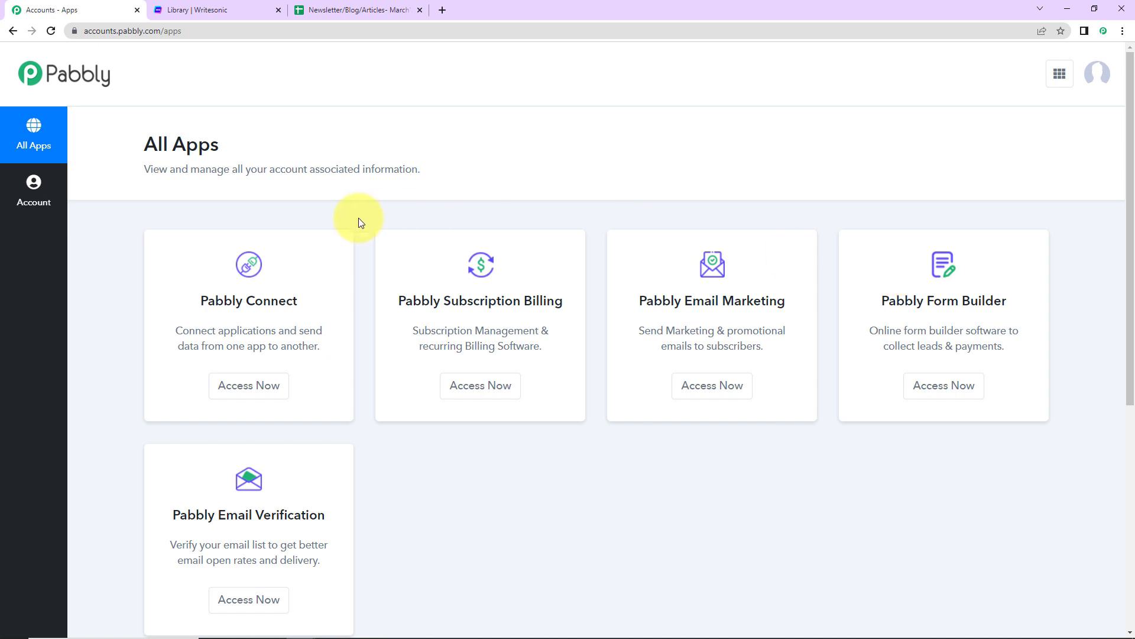
pyautogui.click(235, 391)
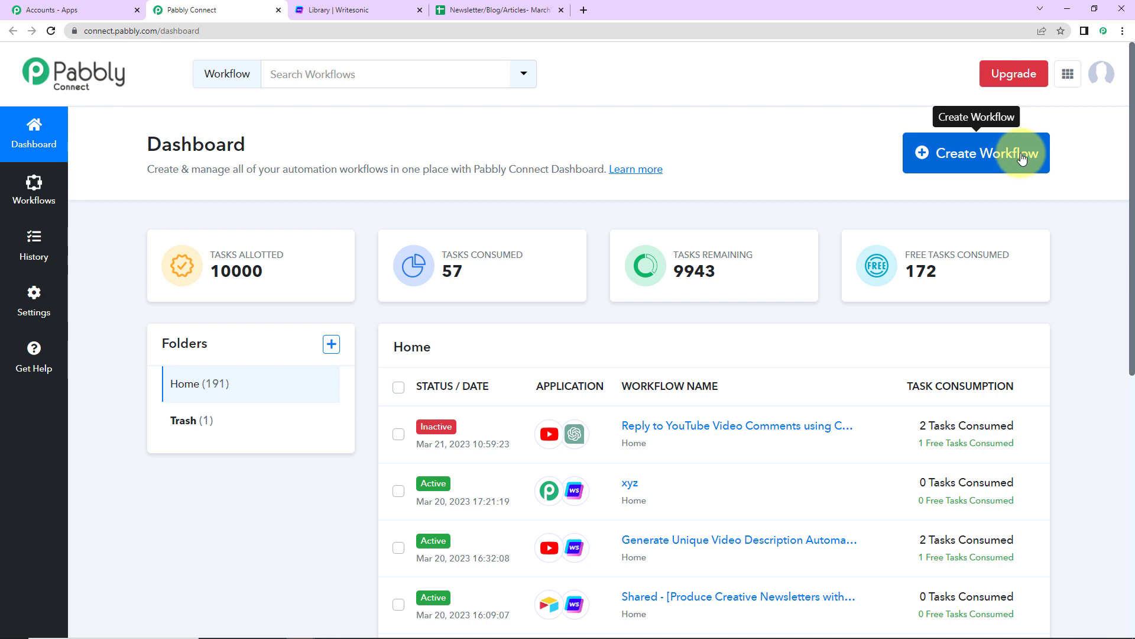
# Step: Create a workflow named "How to automatically Generate Content using Writesonic"
pyautogui.click(998, 164)
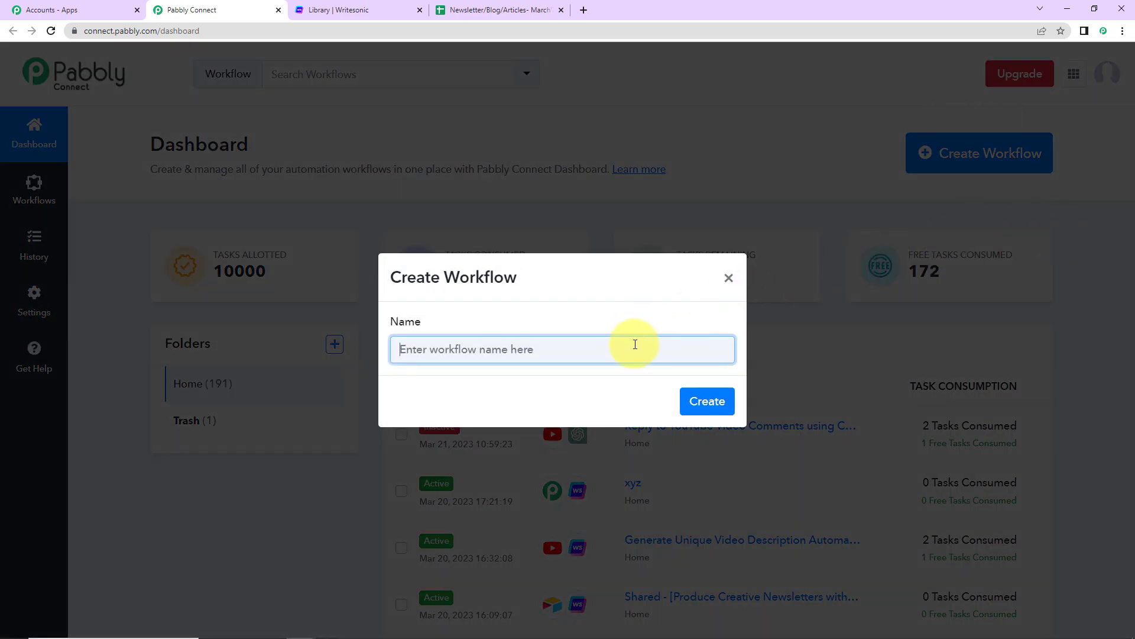
pyautogui.write('How to automatically Generate Content using Writesonic')
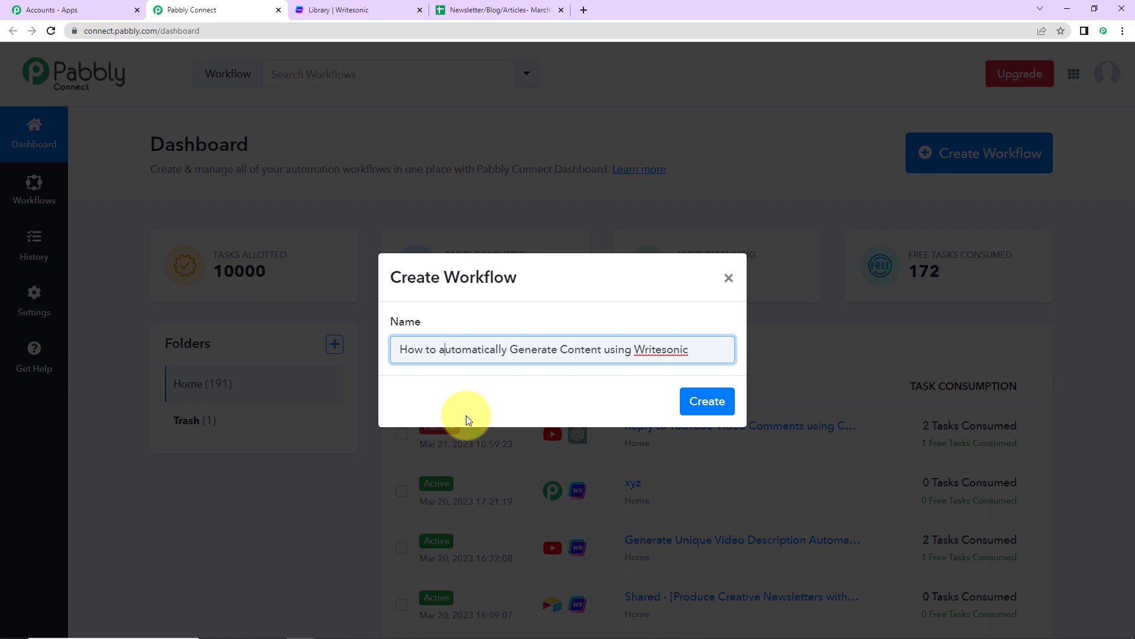
pyautogui.click(716, 399)
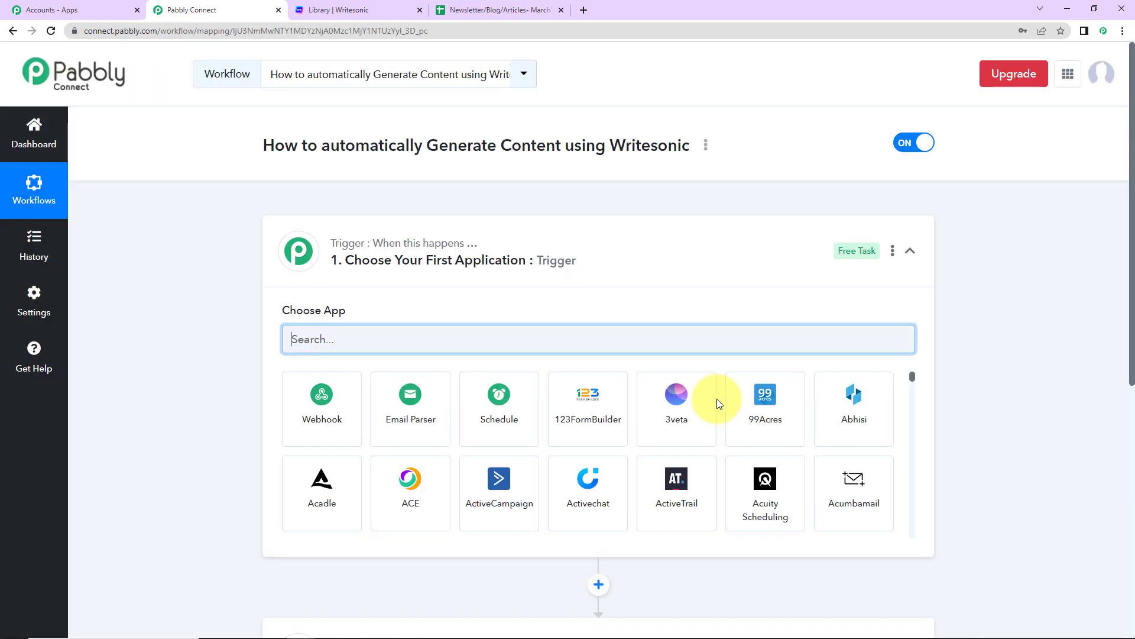
# Step: Set the workflow trigger to Google Sheets with the event New or Updated Spreadsheet Row and copy its webhook URL
pyautogui.scroll(-2, 585, 295)
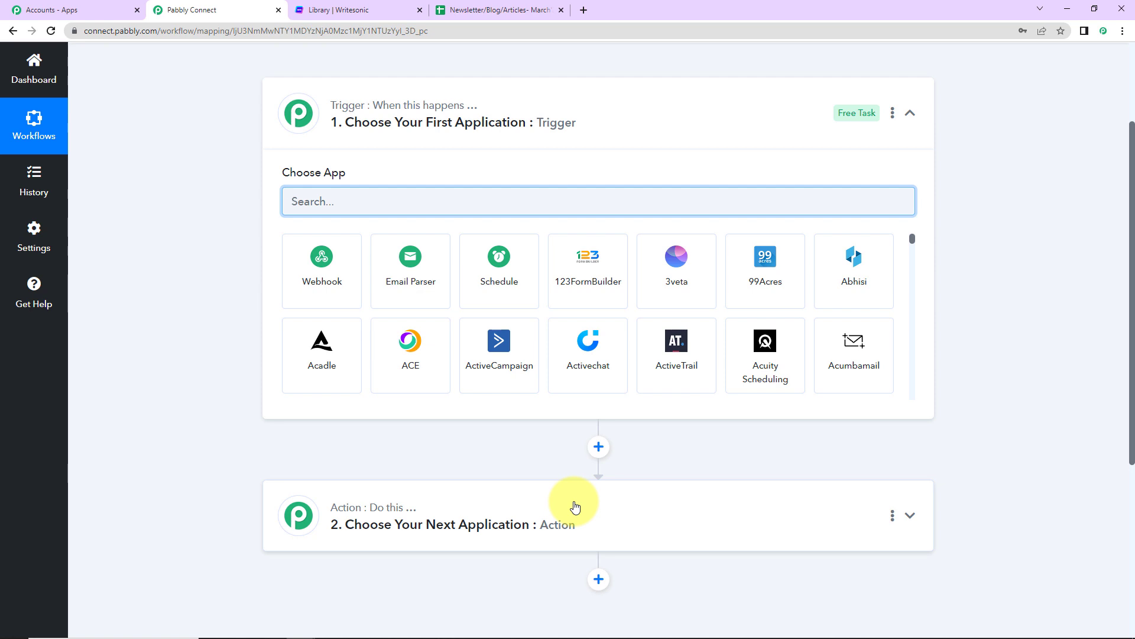
pyautogui.click(473, 12)
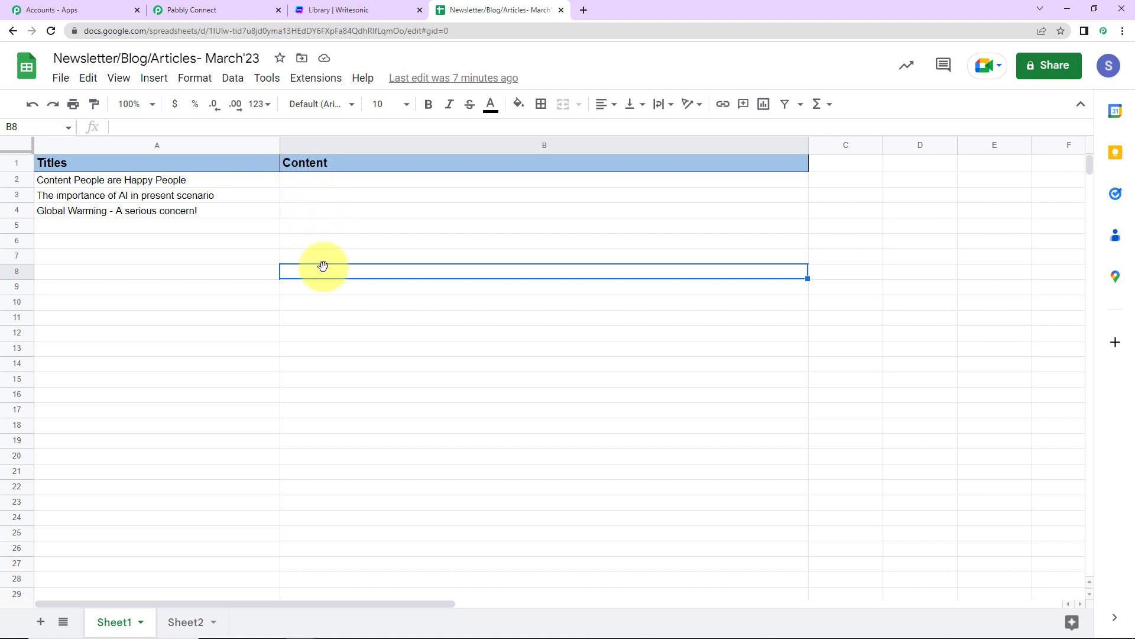
pyautogui.click(177, 10)
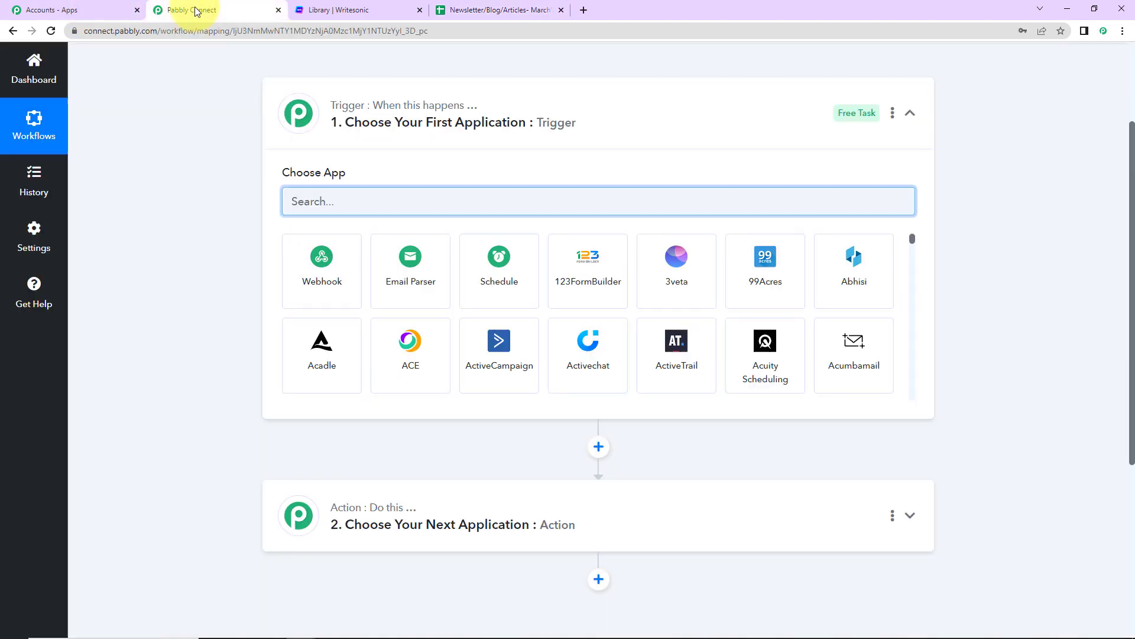
pyautogui.write('google')
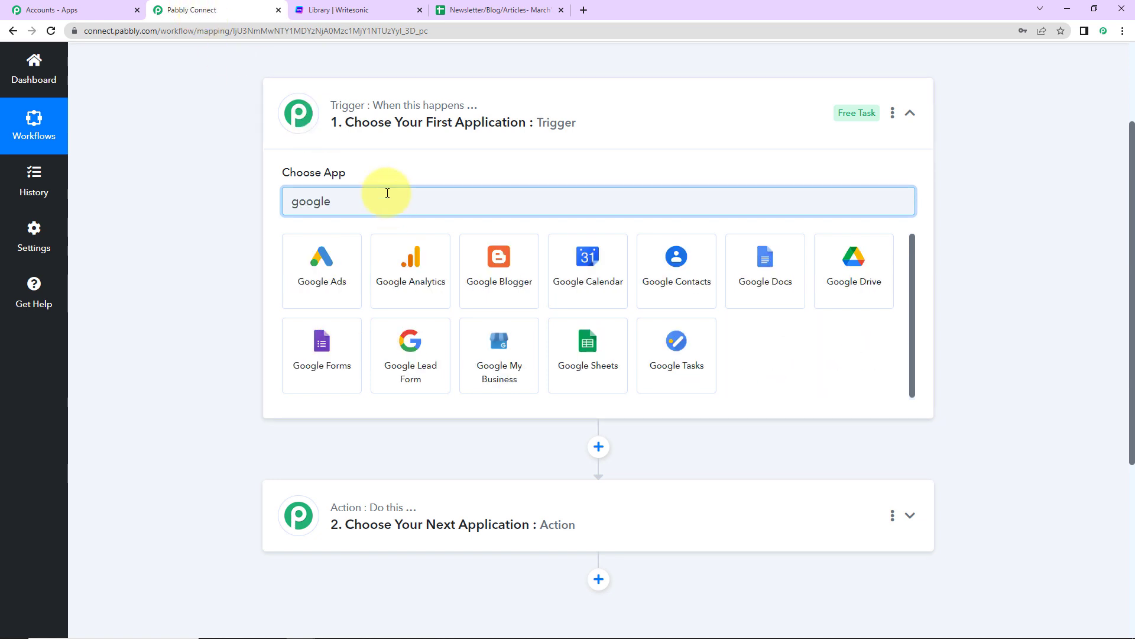
pyautogui.click(578, 360)
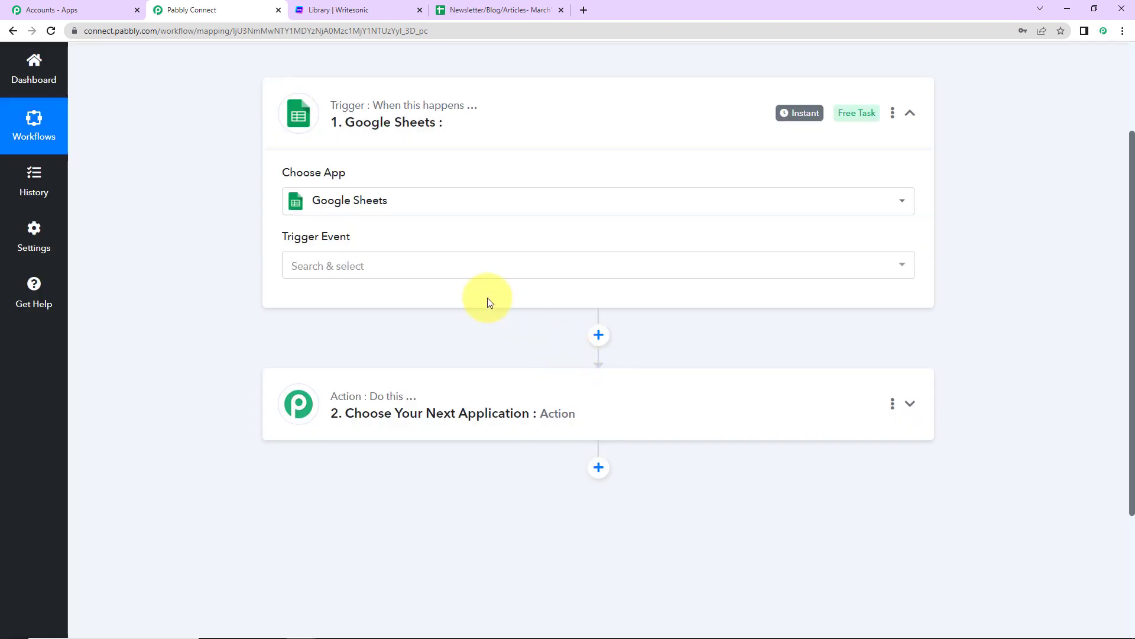
pyautogui.click(349, 263)
pyautogui.click(346, 337)
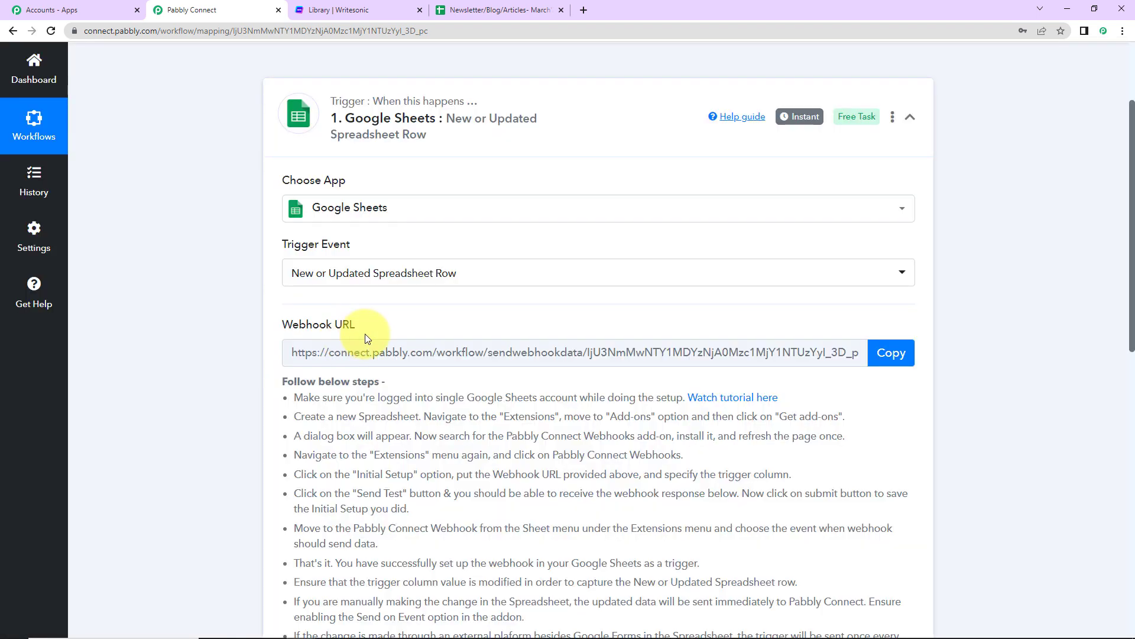
pyautogui.scroll(-2, 365, 334)
pyautogui.moveTo(352, 194)
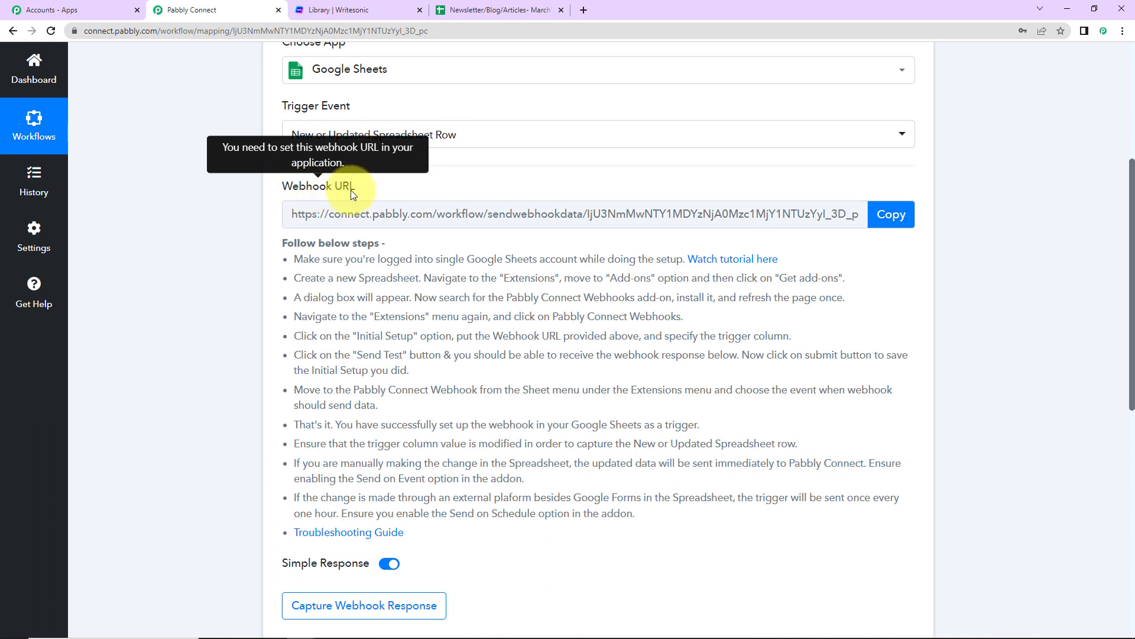
pyautogui.click(891, 215)
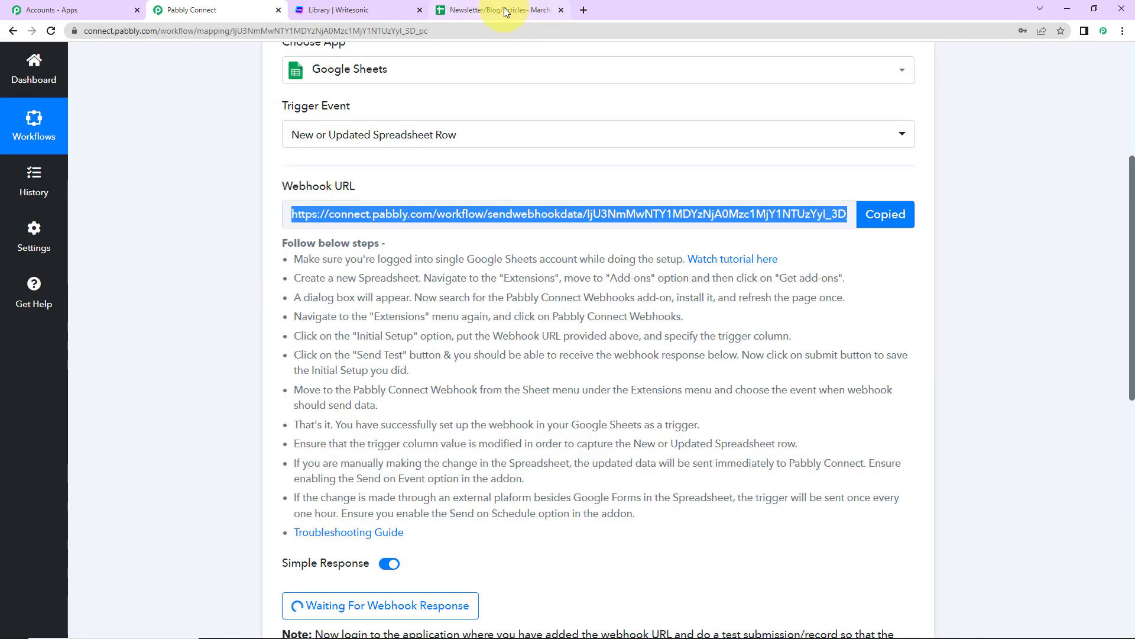
# Step: Switch to the Newsletter/Blog/Articles- March'23 spreadsheet, look up the Pabbly Connect Webhooks add-on in the Marketplace, and reload the sheet
pyautogui.click(504, 9)
pyautogui.click(327, 79)
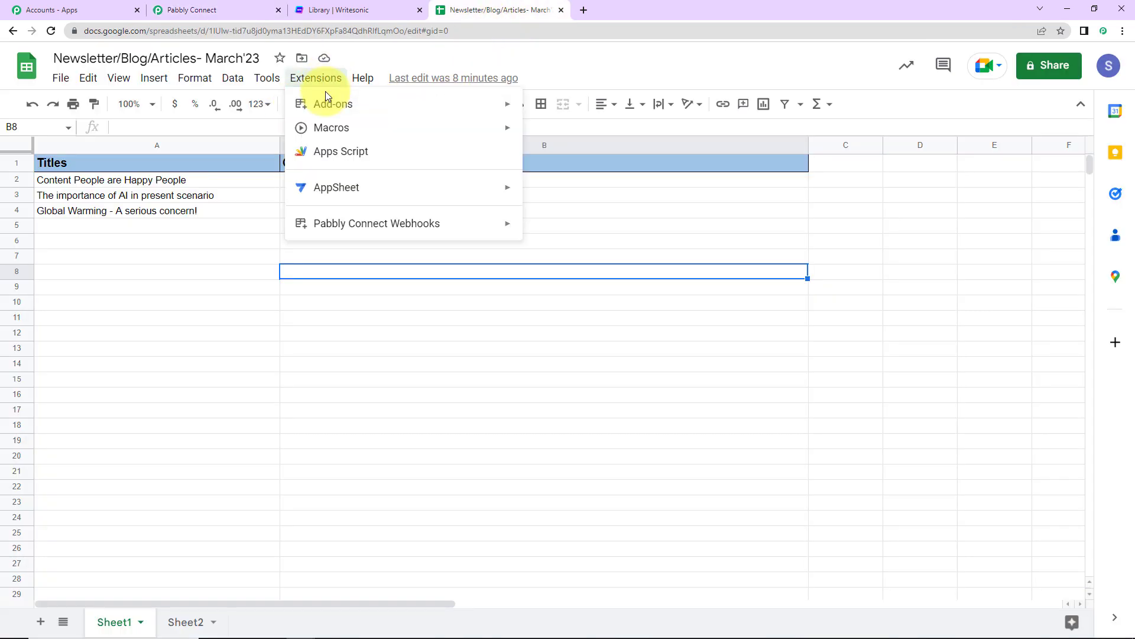
pyautogui.moveTo(322, 105)
pyautogui.click(561, 110)
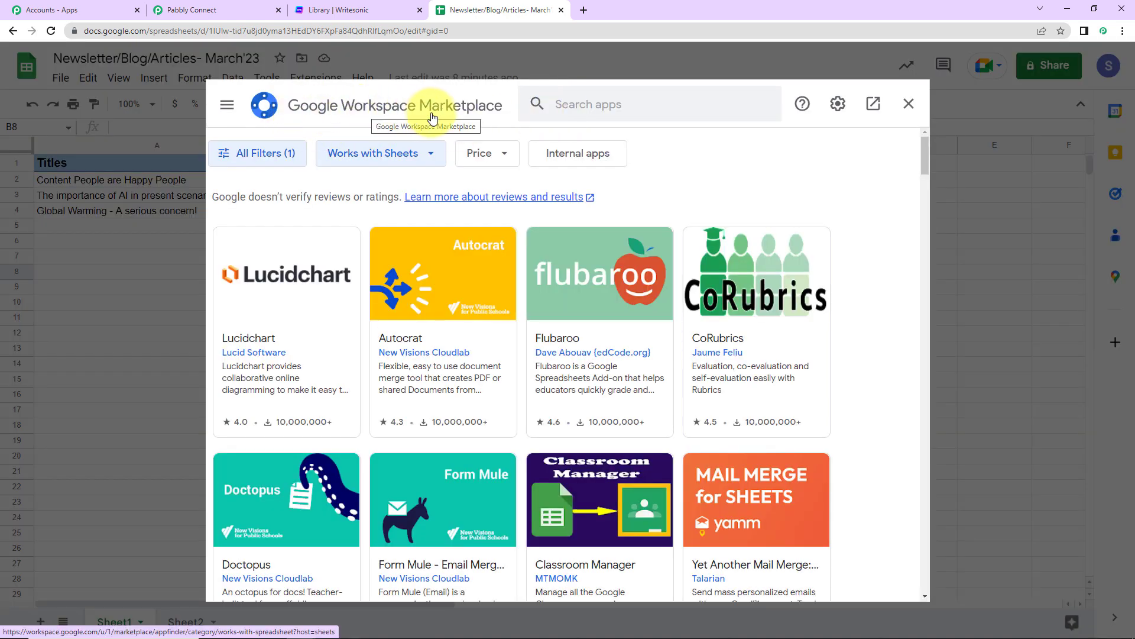
pyautogui.click(544, 115)
pyautogui.write('p')
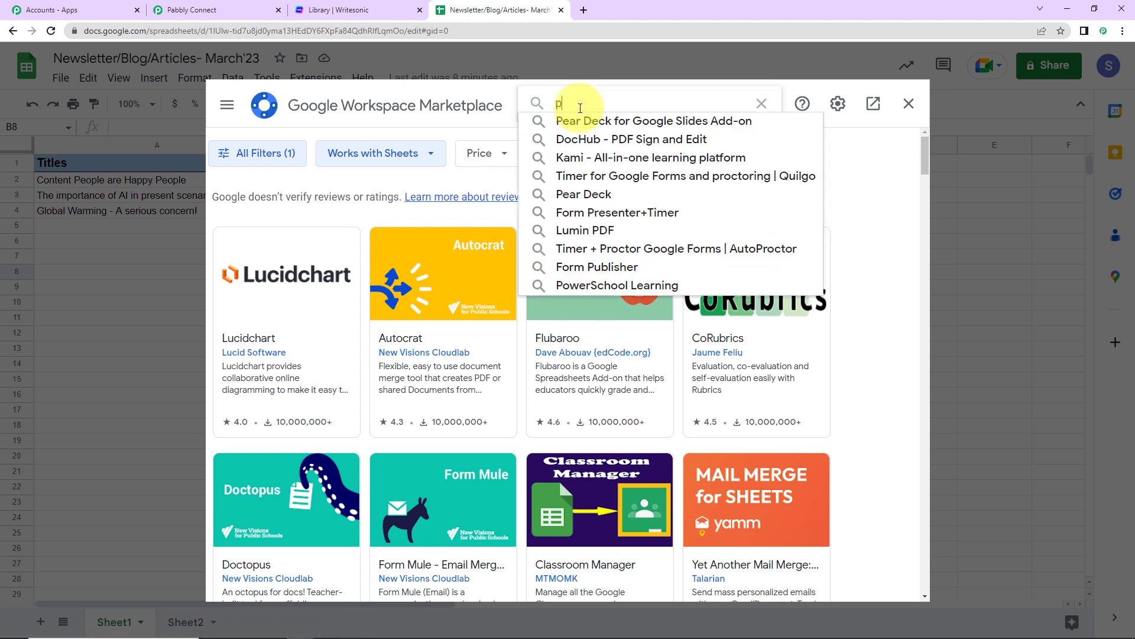
pyautogui.write('abb')
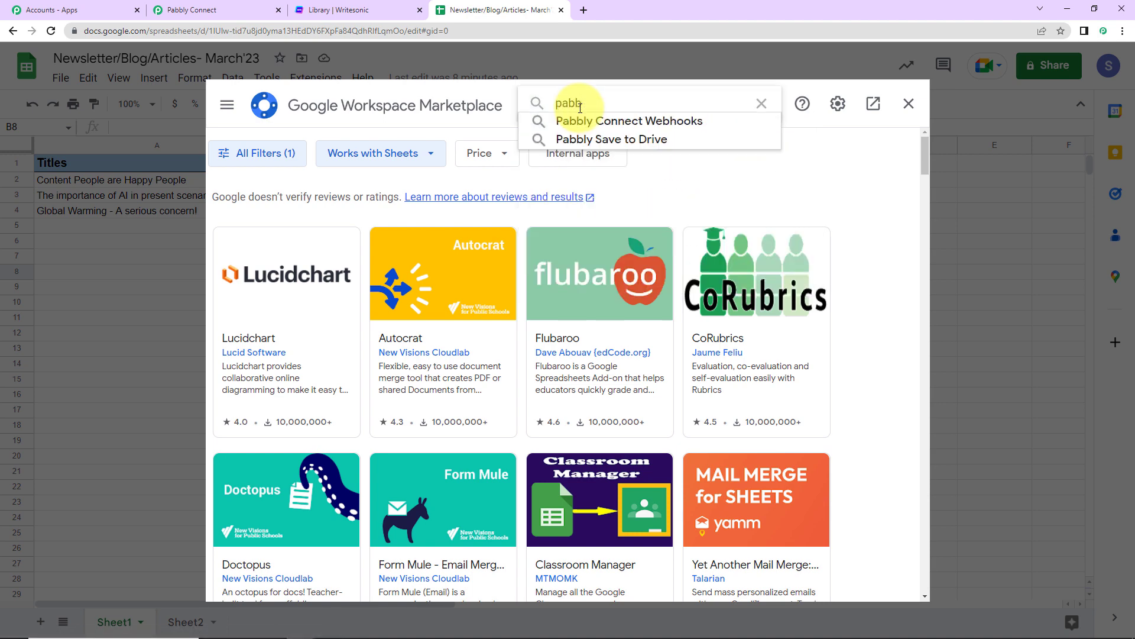
pyautogui.click(608, 120)
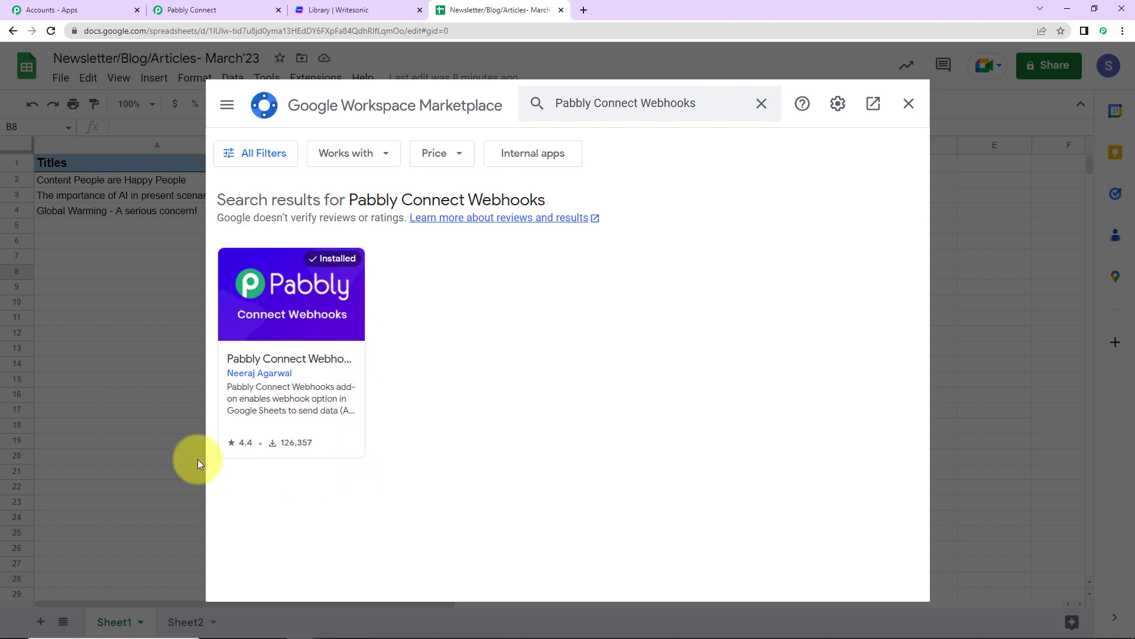
pyautogui.click(909, 105)
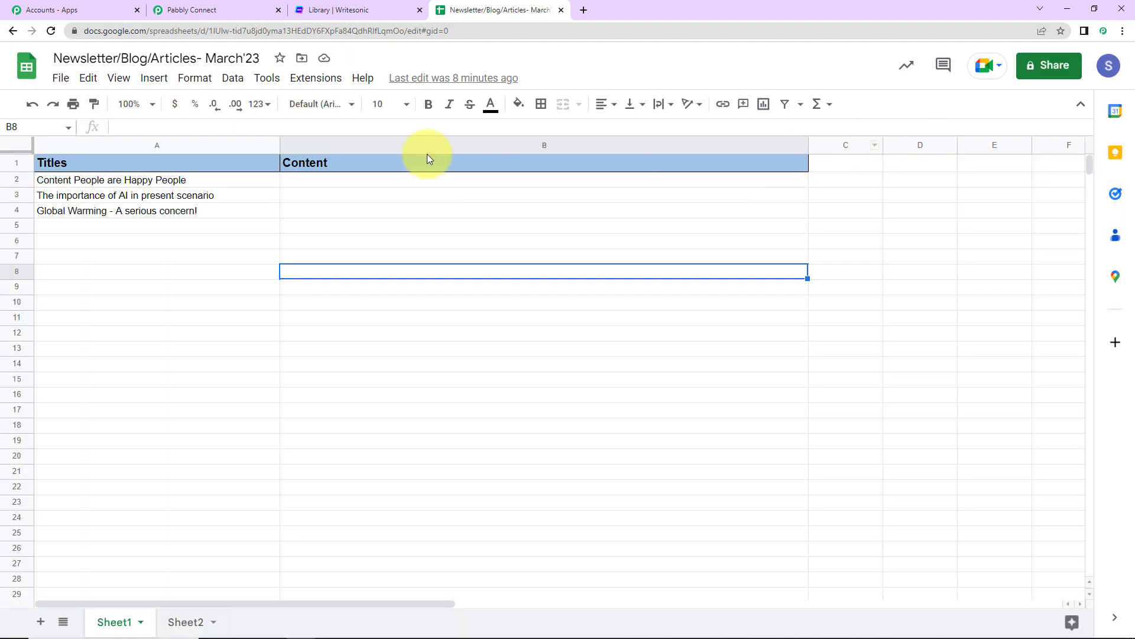
pyautogui.click(51, 33)
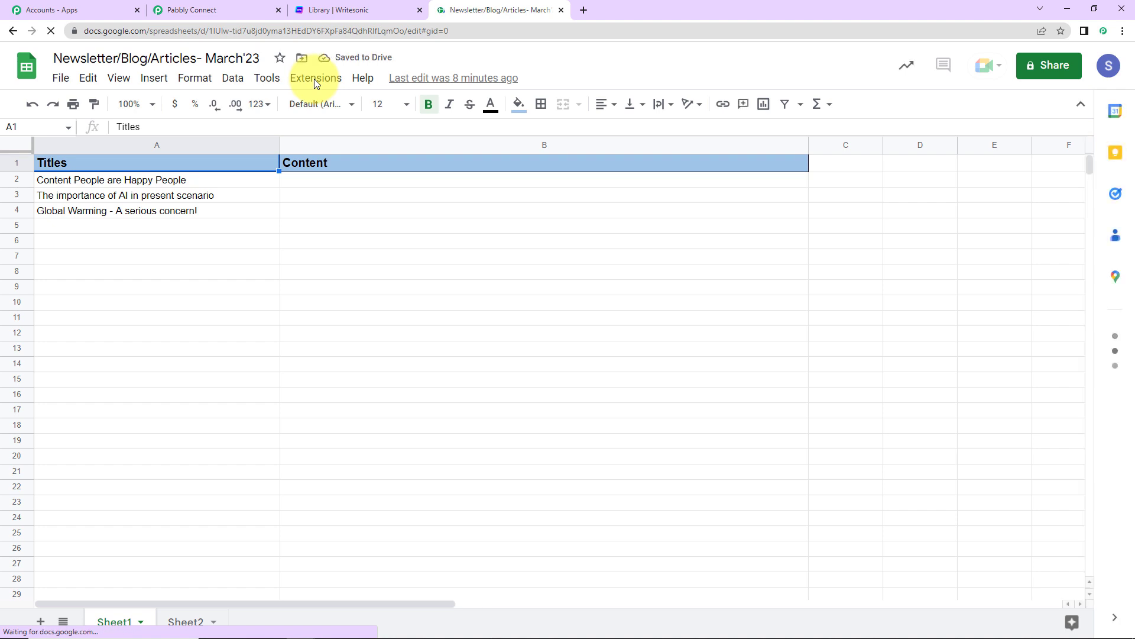
# Step: Open the Pabbly Connect Webhooks initial setup for Sheet1 and enter the webhook URL copied from the Pabbly Connect trigger
pyautogui.click(314, 79)
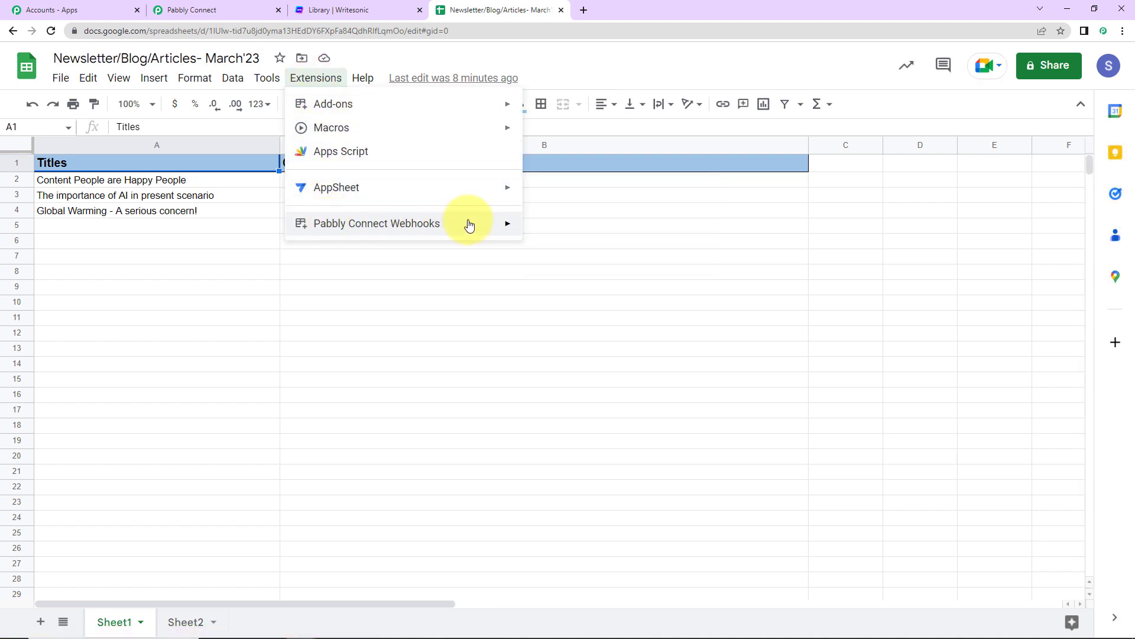
pyautogui.moveTo(469, 225)
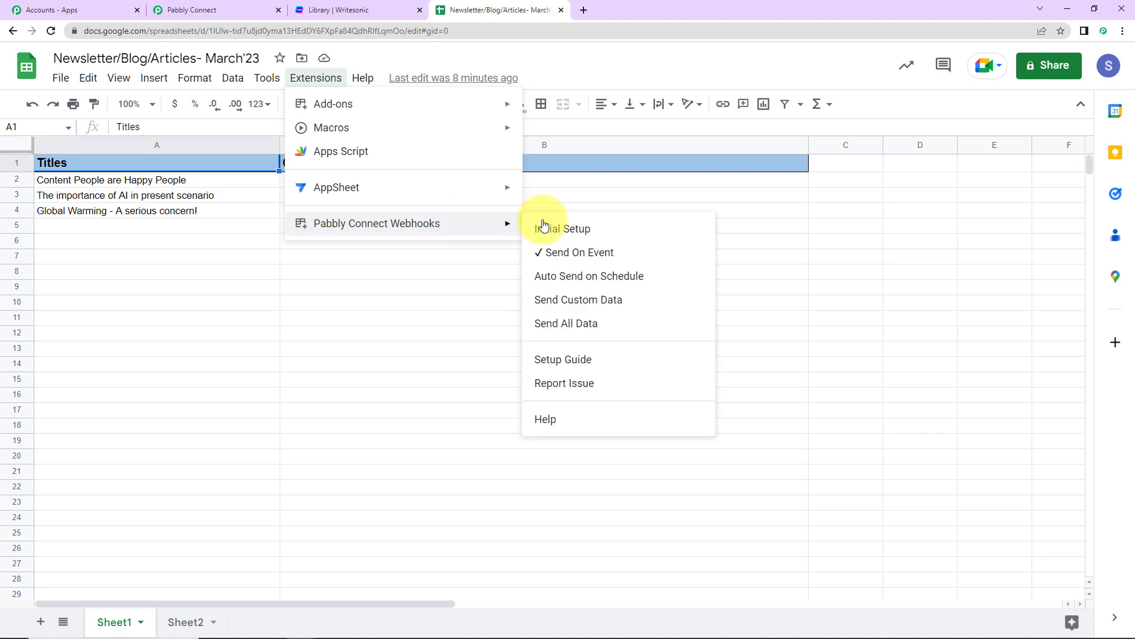
pyautogui.click(580, 232)
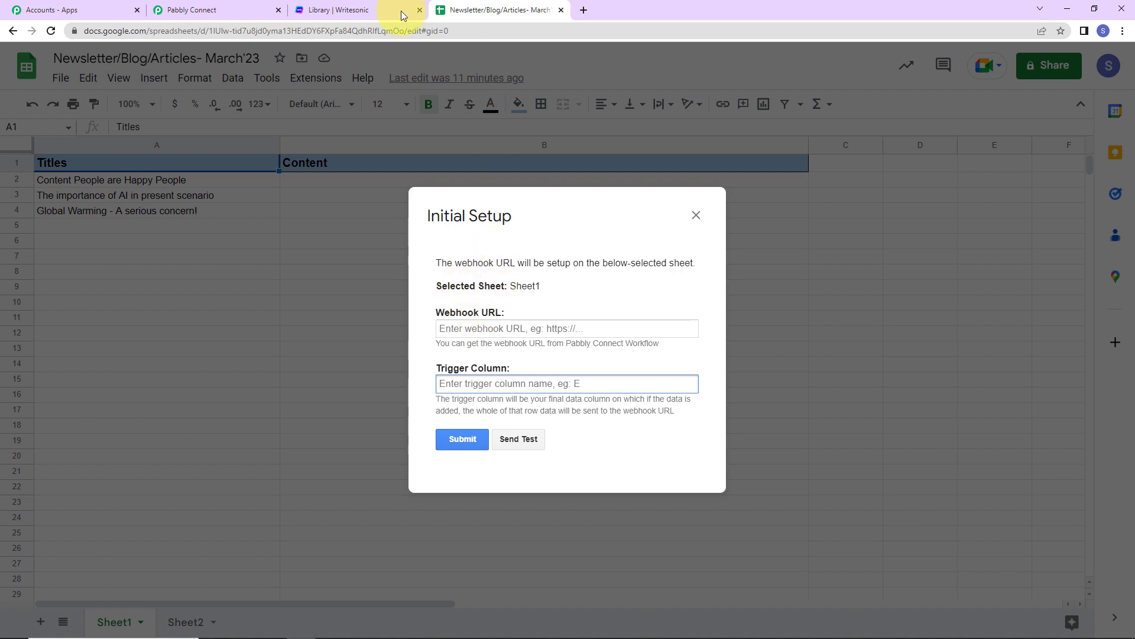
pyautogui.click(198, 12)
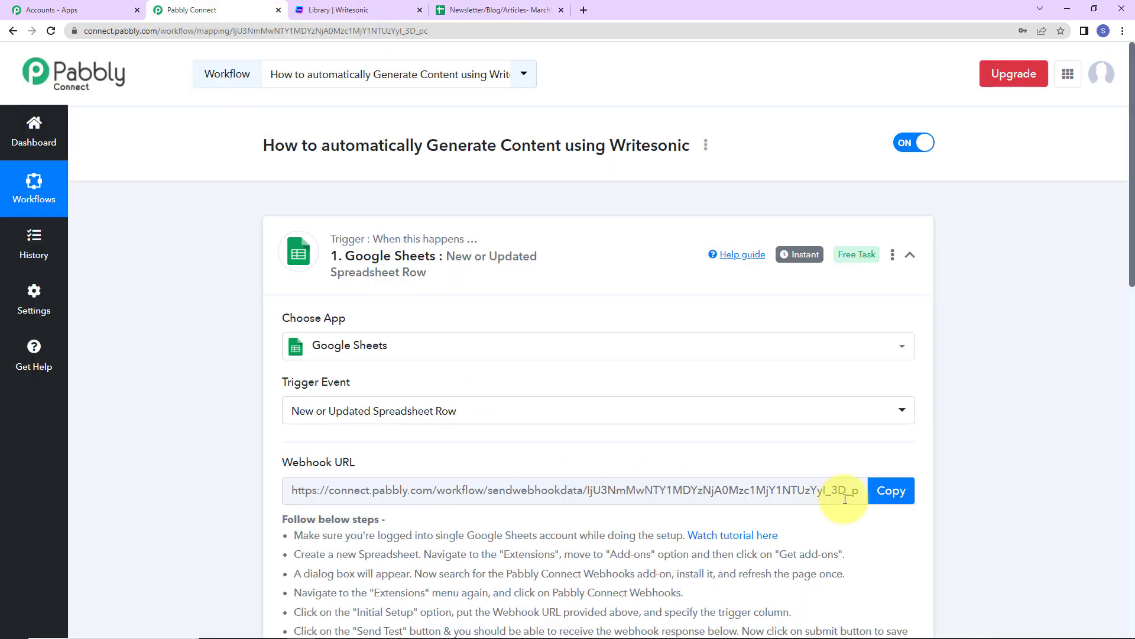
pyautogui.click(889, 490)
pyautogui.click(490, 10)
pyautogui.click(454, 328)
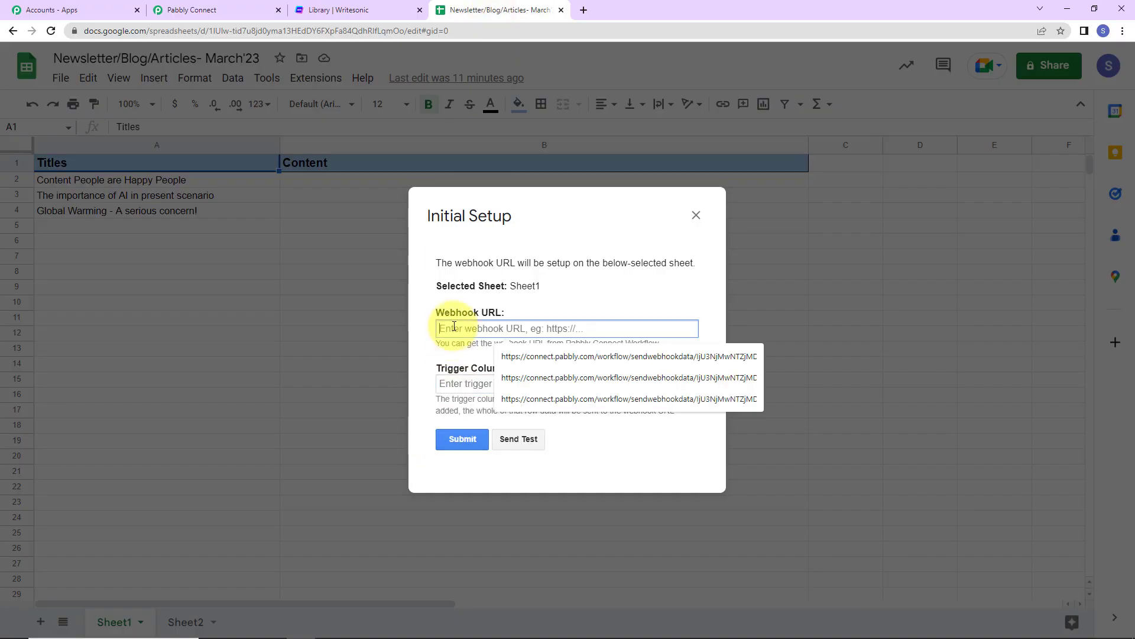
pyautogui.hotkey('ctrl', 'v')
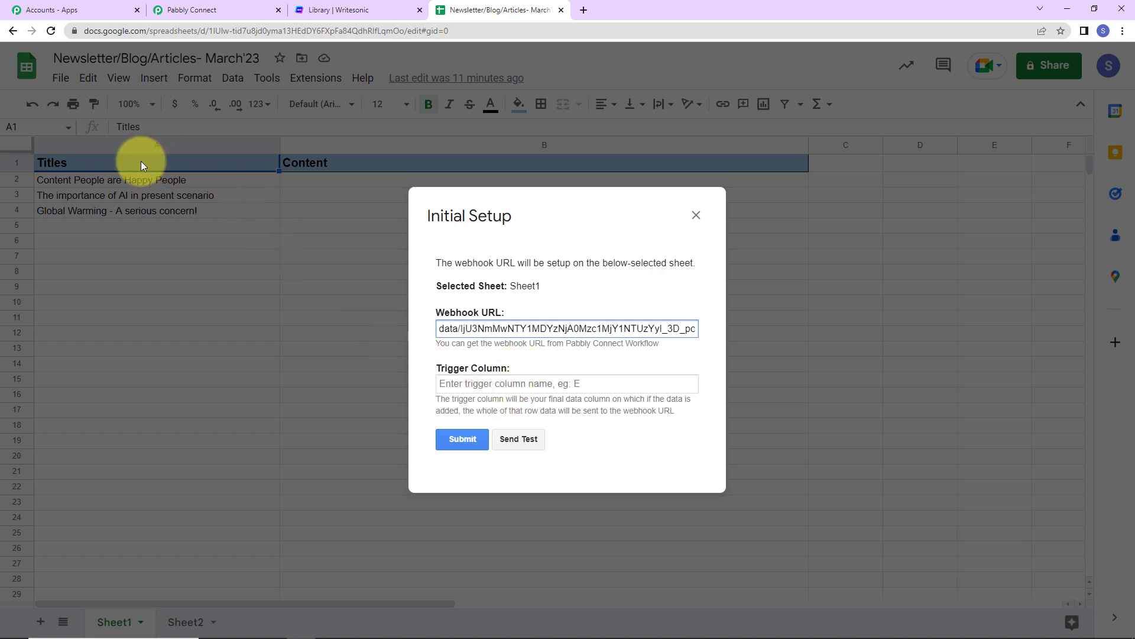
# Step: Send test data with the trigger column set to A, and submit the initial setup
pyautogui.click(500, 384)
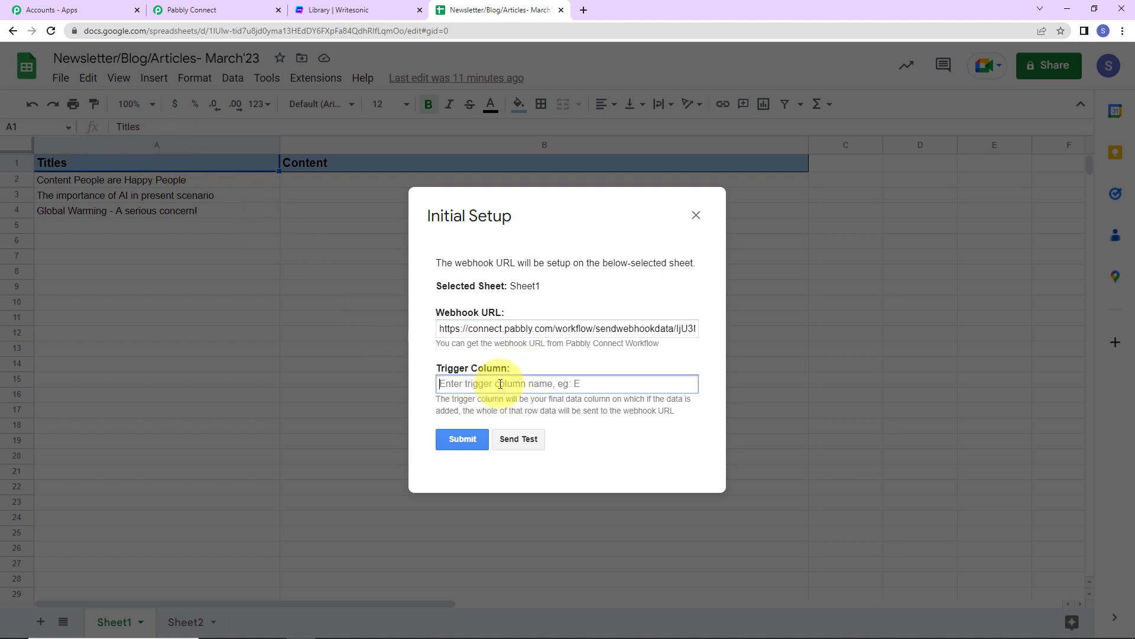
pyautogui.write('A')
pyautogui.click(519, 438)
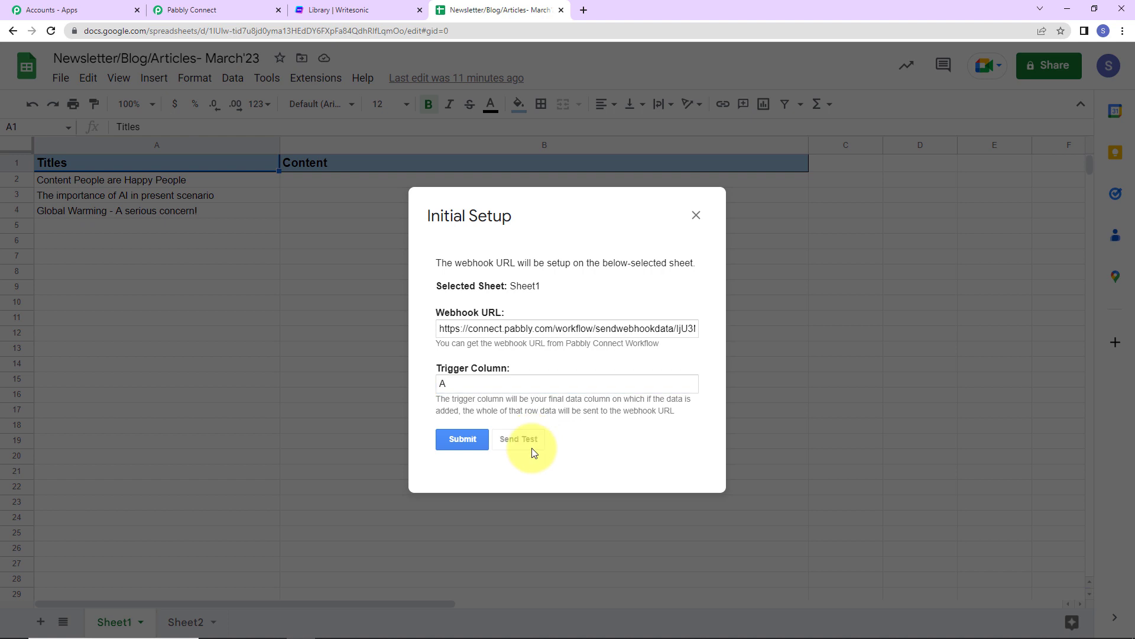
pyautogui.scroll(-1, 649, 385)
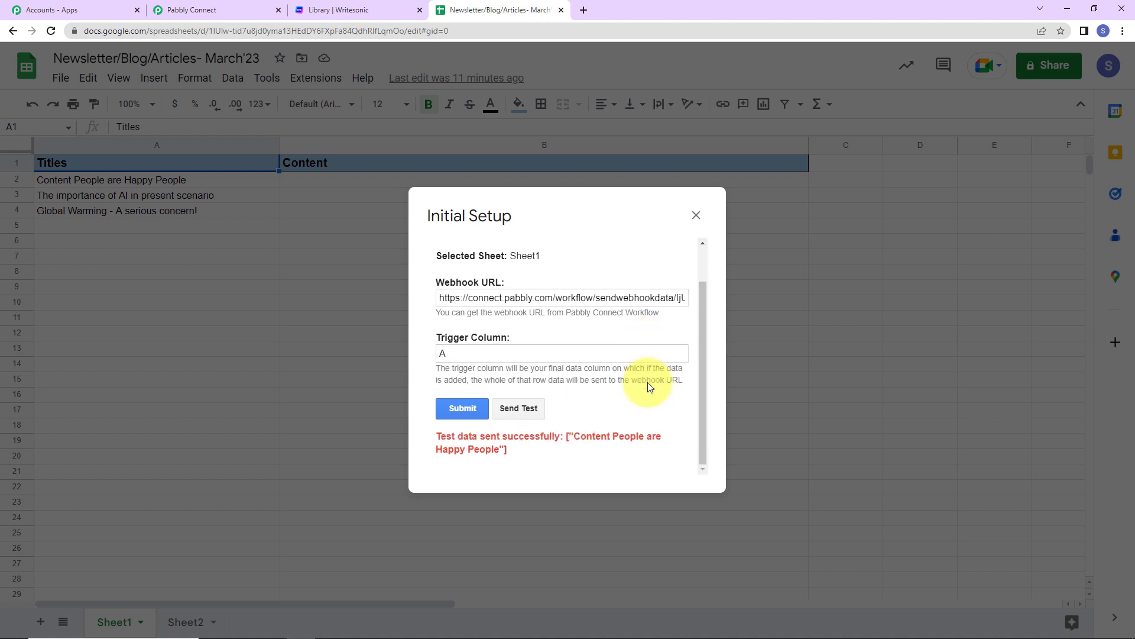
pyautogui.click(459, 409)
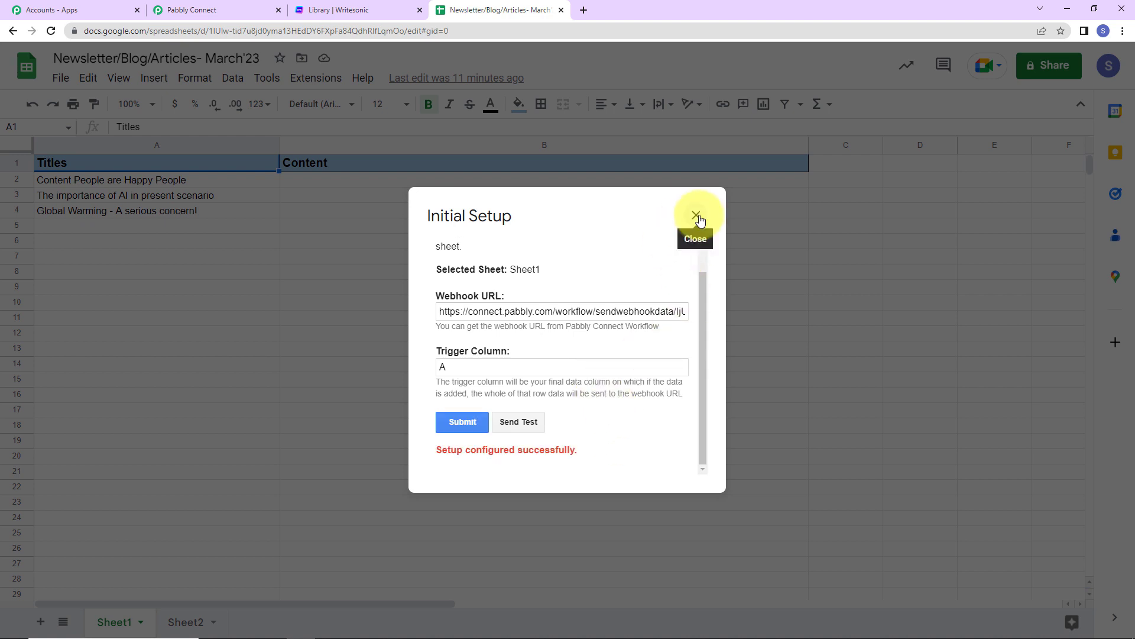
pyautogui.click(696, 214)
# Step: Enable Send On Event for the Pabbly Connect Webhooks add-on in the spreadsheet and check that the option is ticked
pyautogui.click(313, 78)
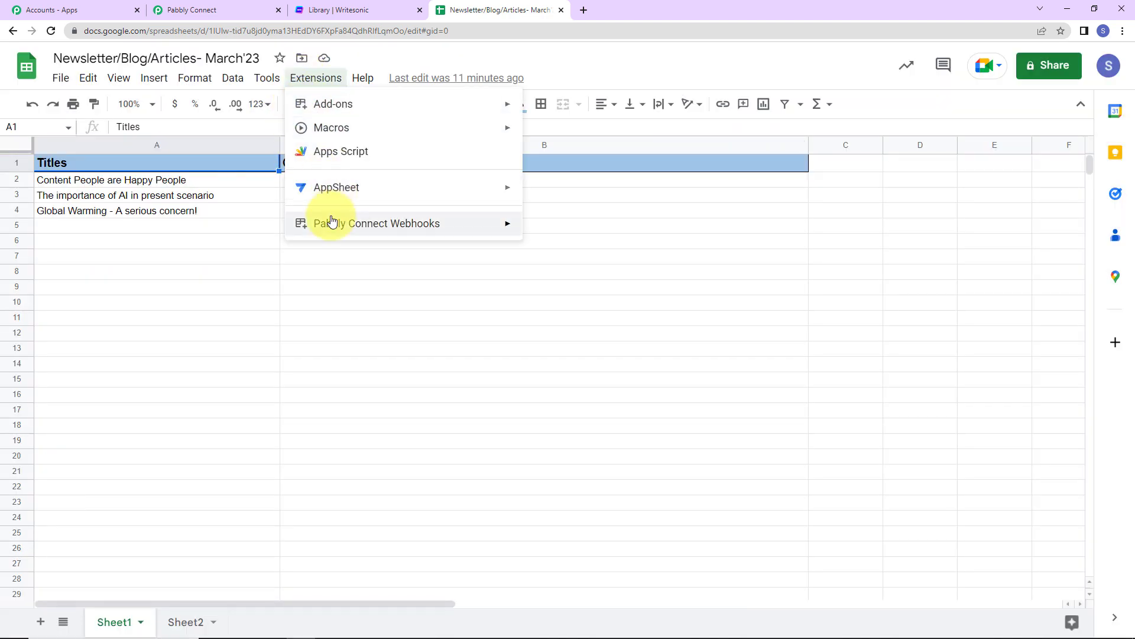
pyautogui.moveTo(451, 229)
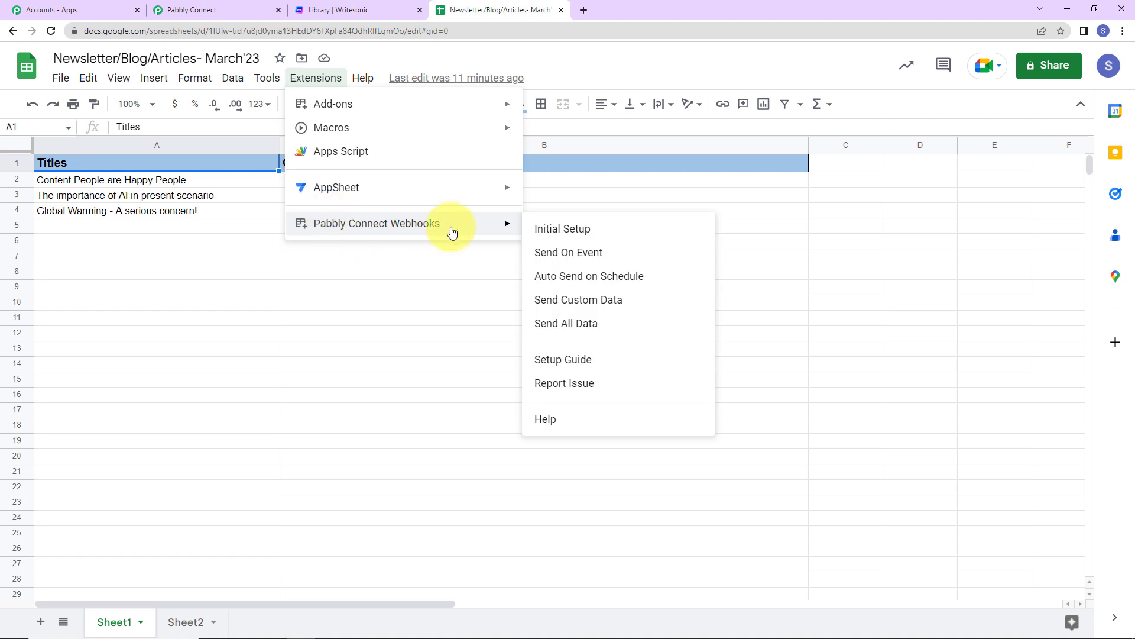
pyautogui.click(583, 253)
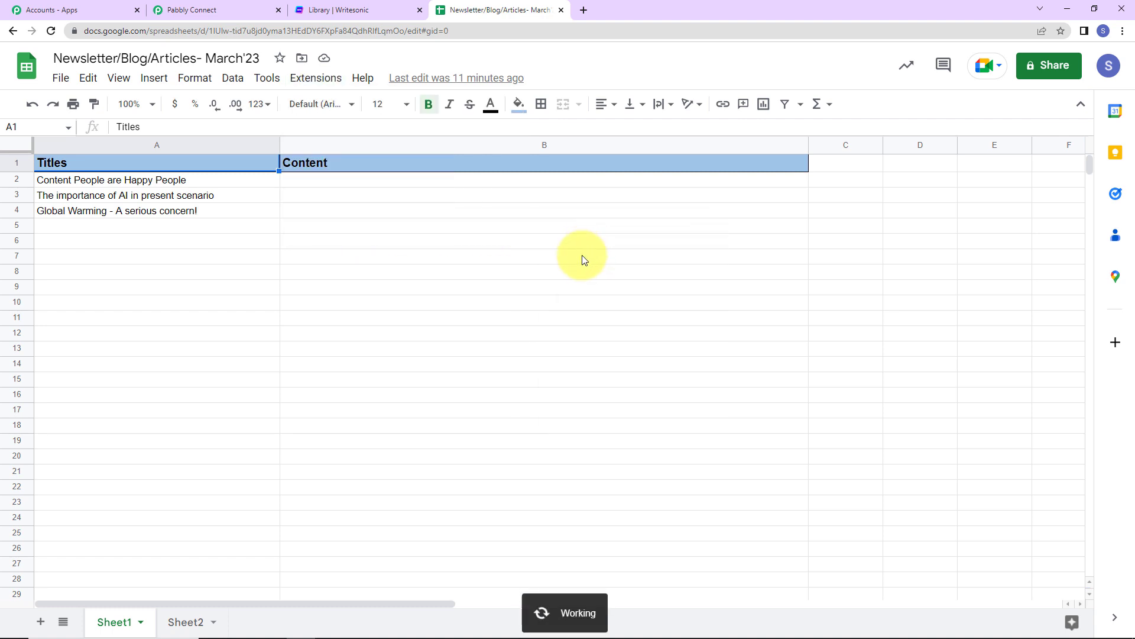
pyautogui.click(316, 78)
pyautogui.moveTo(380, 223)
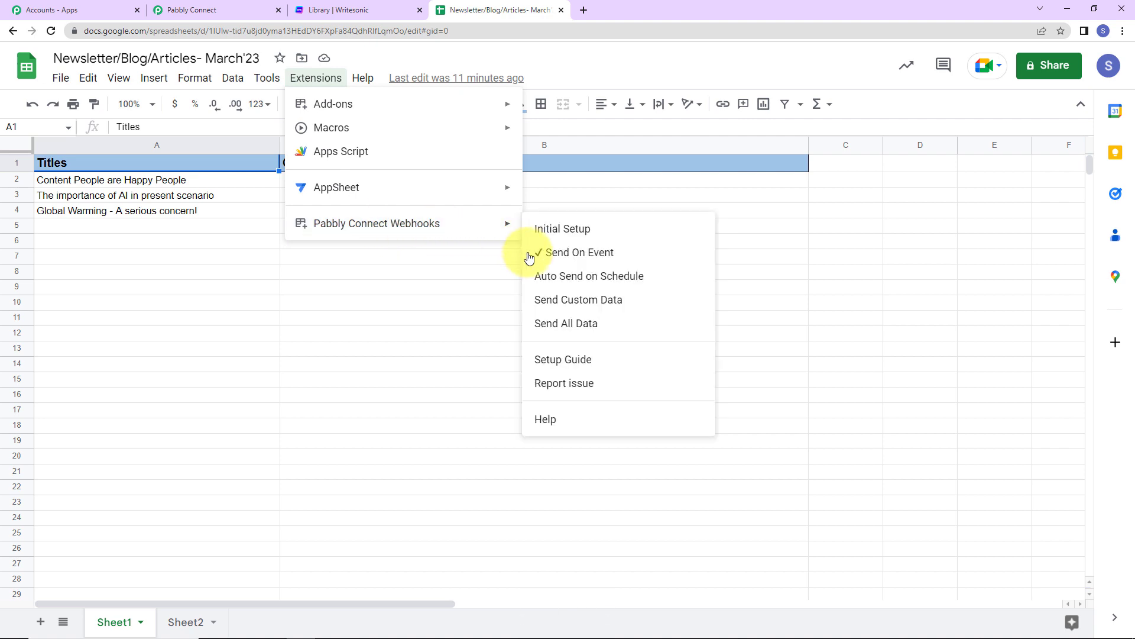
pyautogui.click(469, 276)
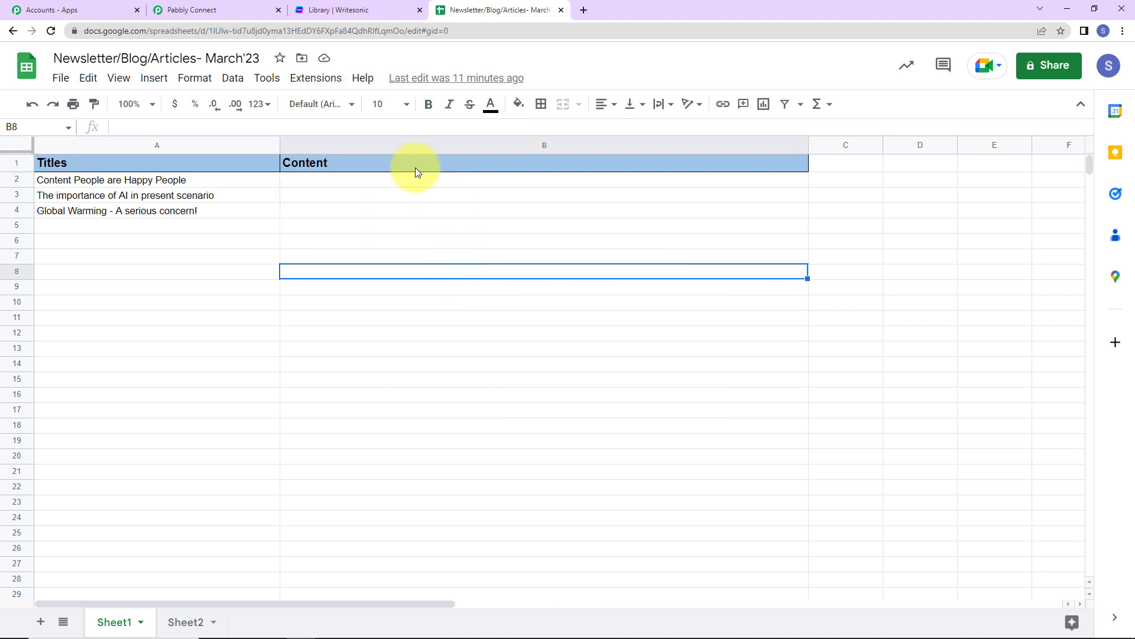
# Step: Switch to Pabbly Connect, check the Titles value in the trigger response, and choose Writesonic as the action application
pyautogui.click(179, 11)
pyautogui.scroll(-12, 1031, 339)
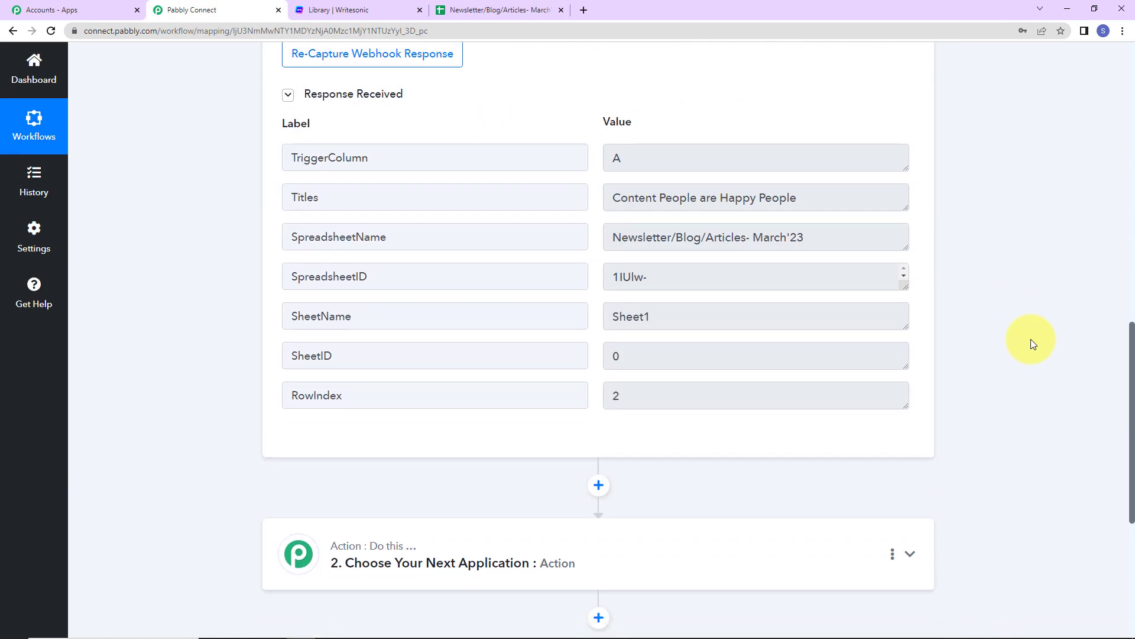
pyautogui.moveTo(609, 197); pyautogui.dragTo(824, 210)
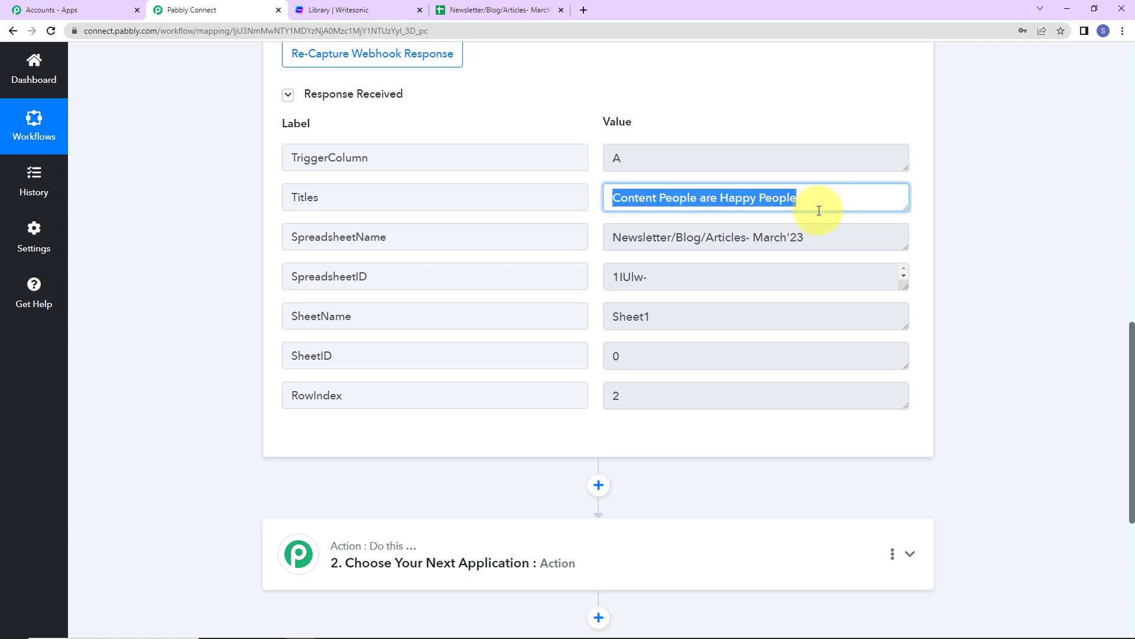
pyautogui.click(1013, 312)
pyautogui.scroll(-5, 1012, 313)
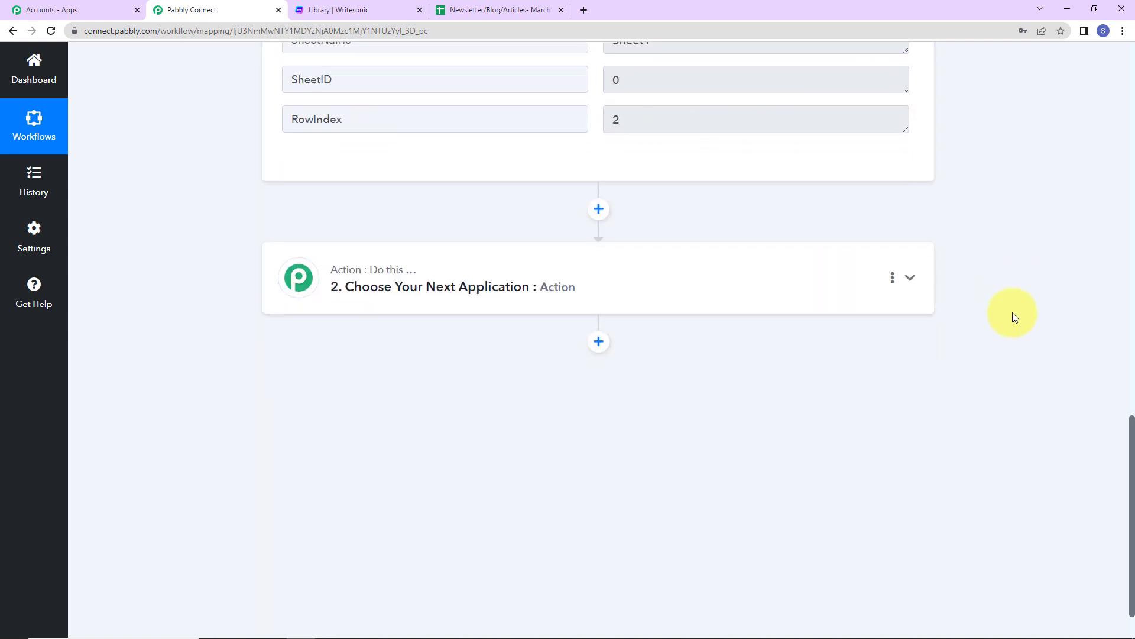
pyautogui.click(609, 284)
pyautogui.click(317, 374)
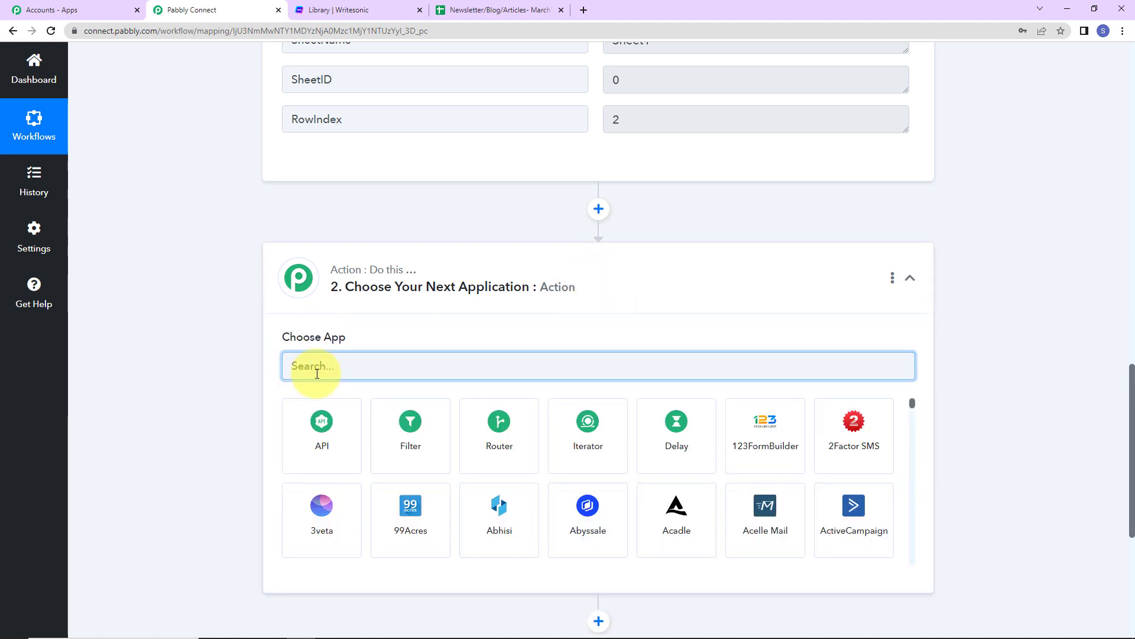
pyautogui.write('write')
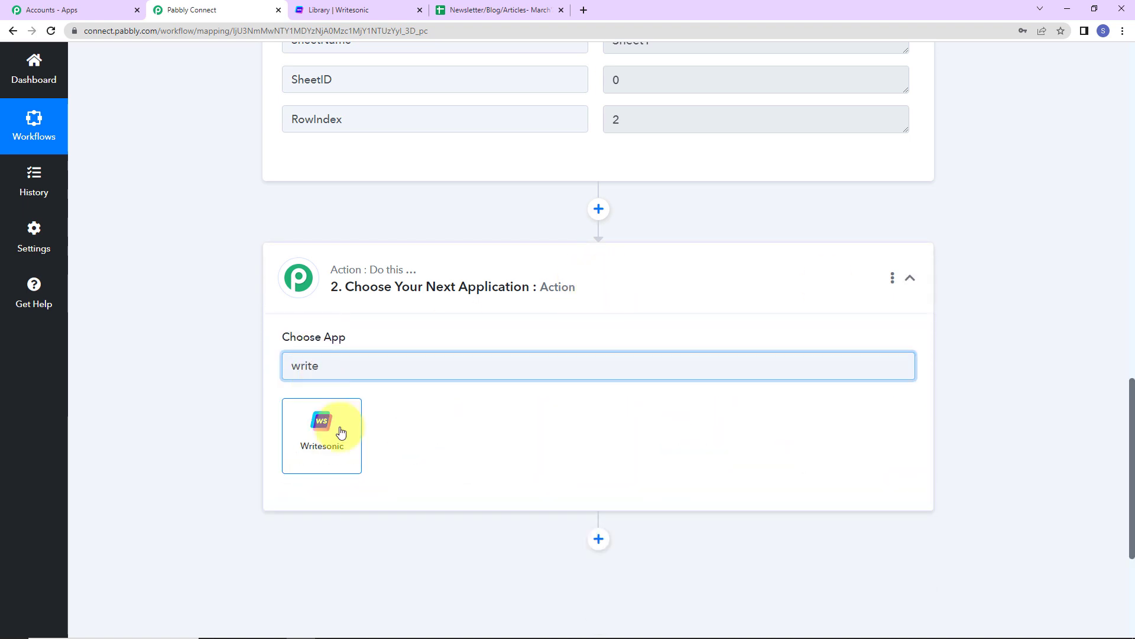
pyautogui.click(341, 431)
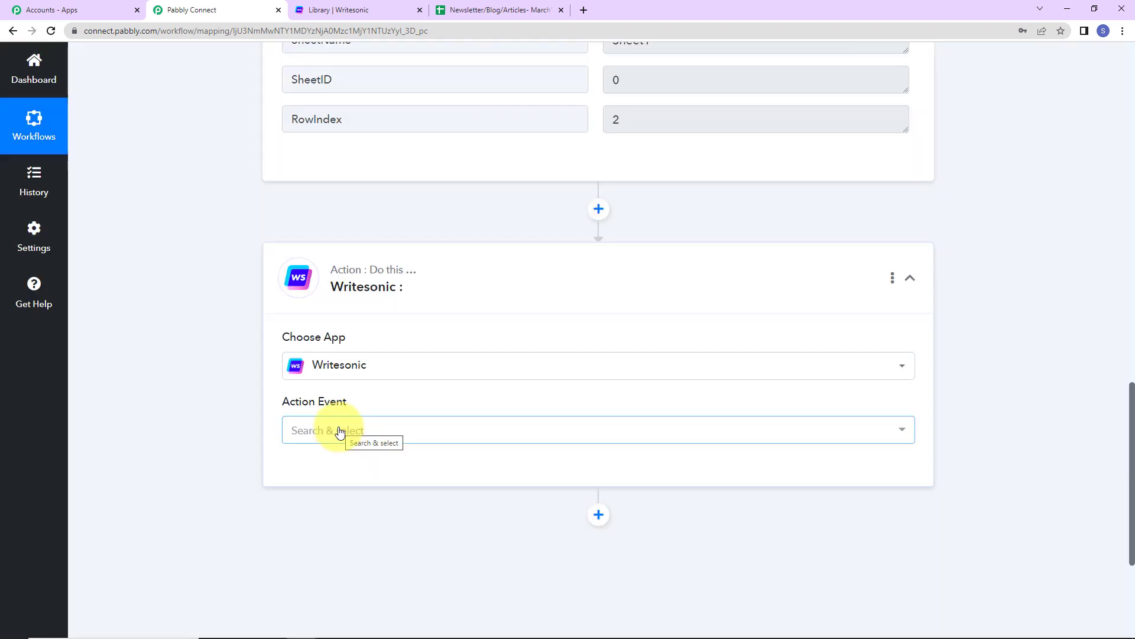
# Step: Set the Writesonic action event to ChatSonic (Like ChatGPT)
pyautogui.click(324, 436)
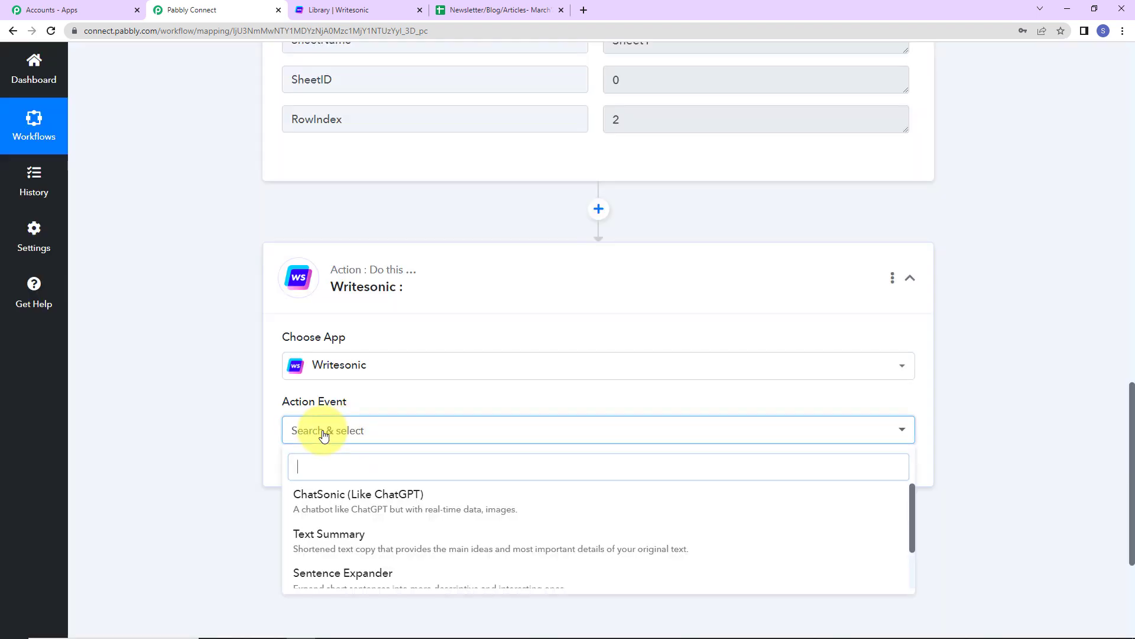
pyautogui.click(320, 468)
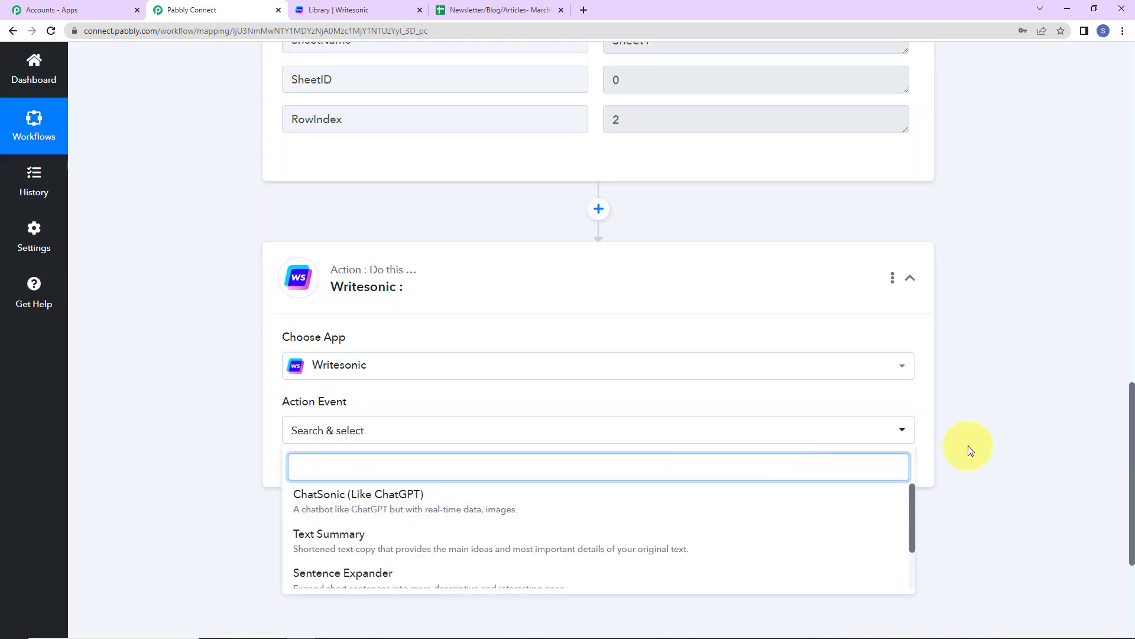
pyautogui.scroll(-3, 968, 445)
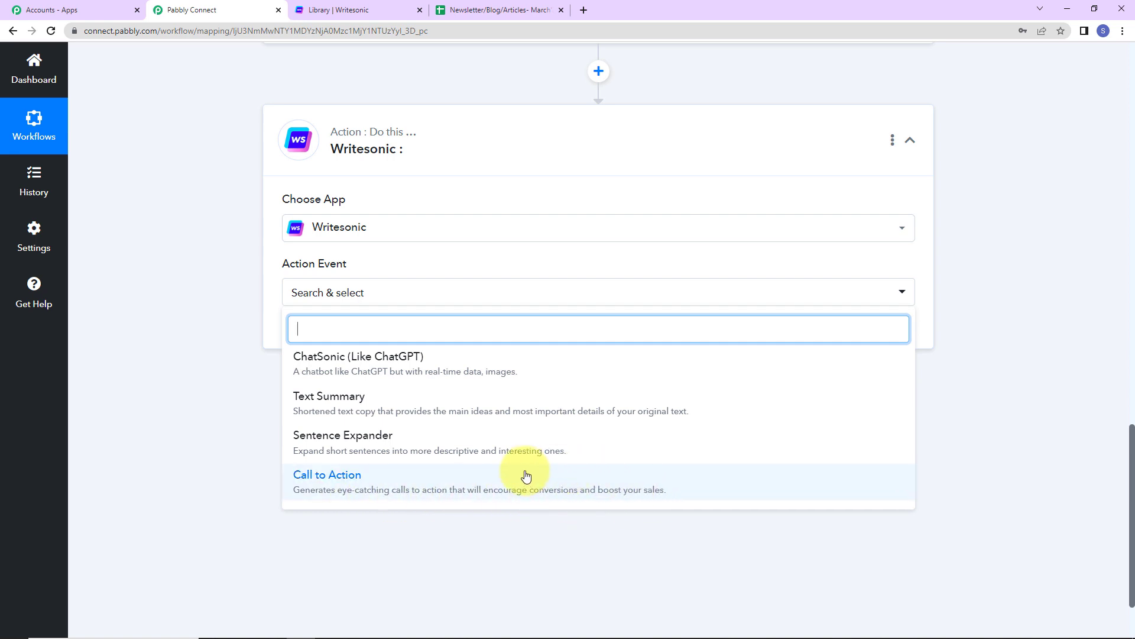
pyautogui.click(349, 362)
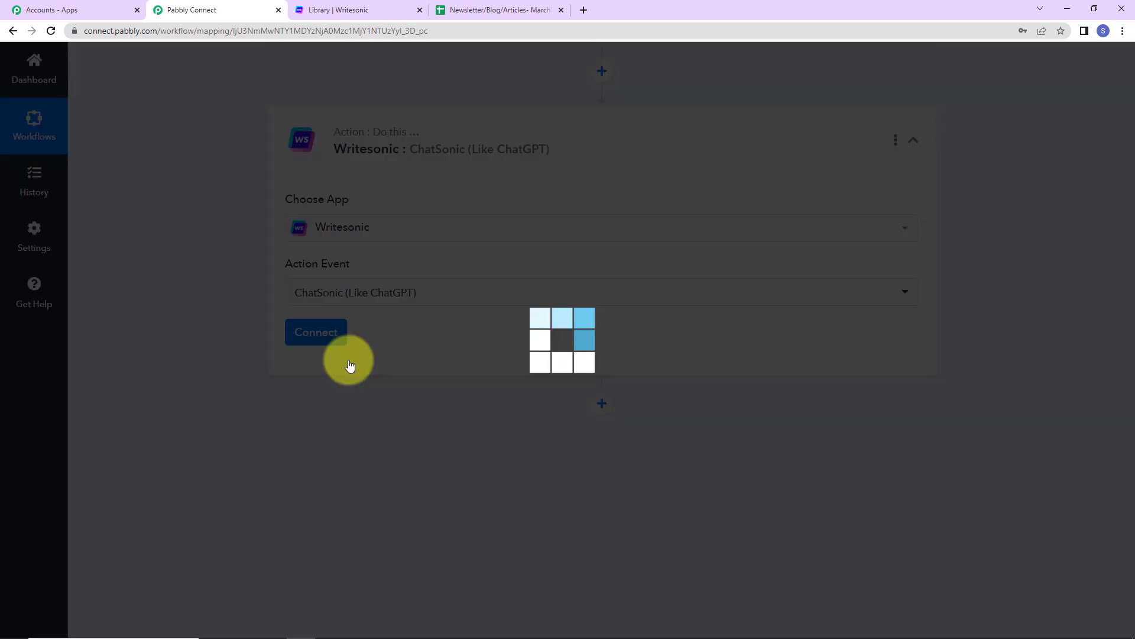
# Step: Start connecting the Writesonic account to the action with the Add New Connection option
pyautogui.click(315, 332)
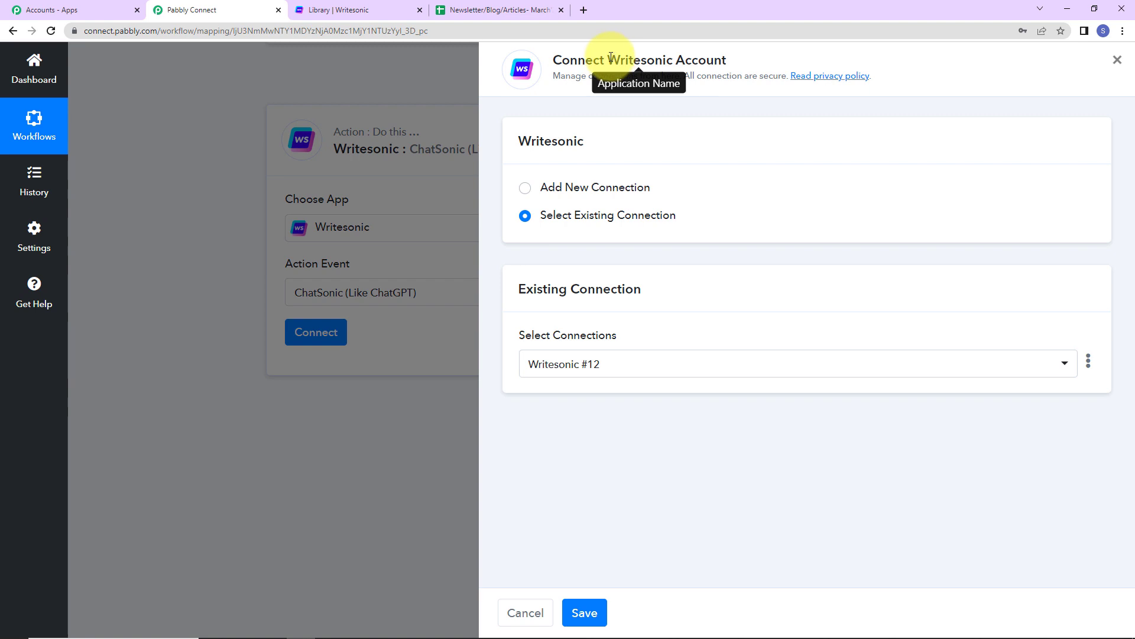
pyautogui.moveTo(609, 59); pyautogui.dragTo(732, 62)
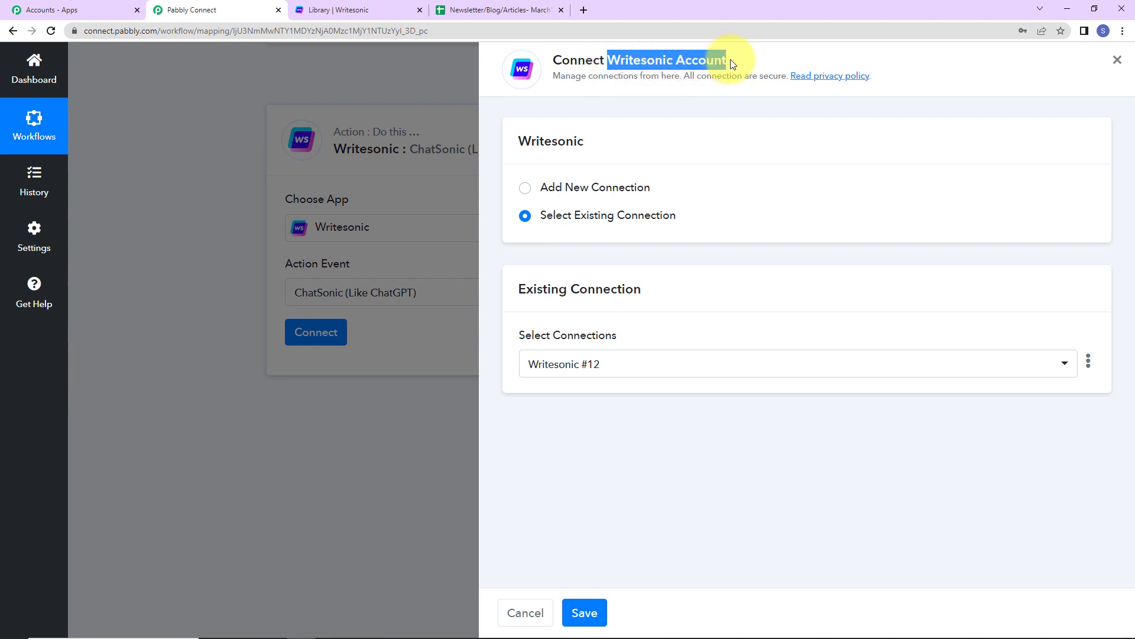
pyautogui.click(524, 188)
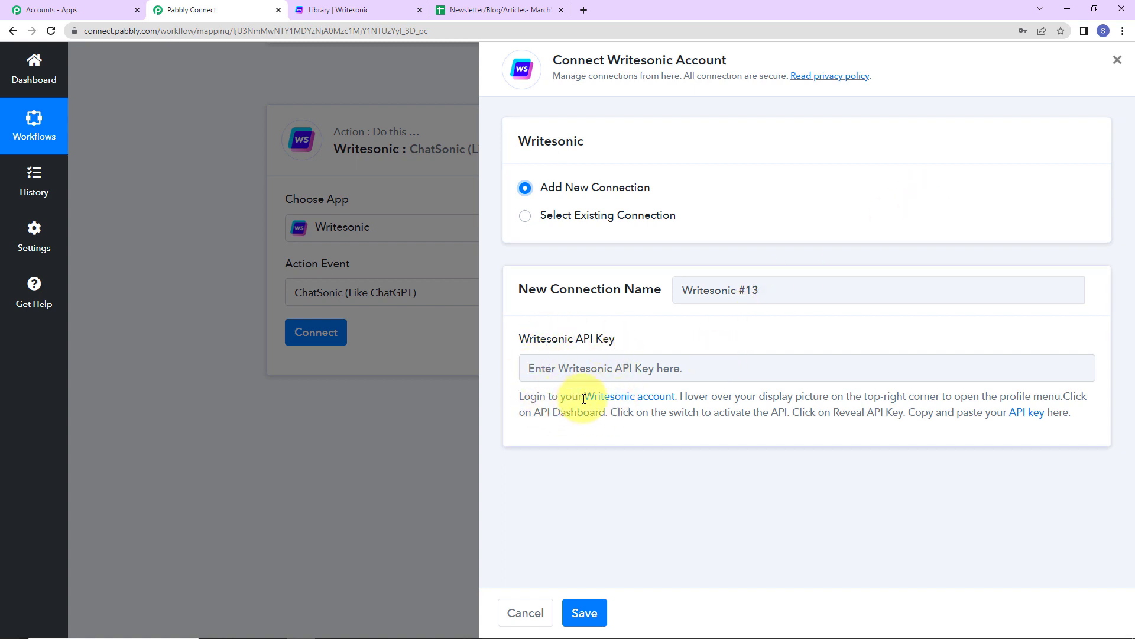
# Step: Switch to Writesonic and open the API Dashboard from the profile options, following the connection instructions in Pabbly Connect
pyautogui.click(340, 10)
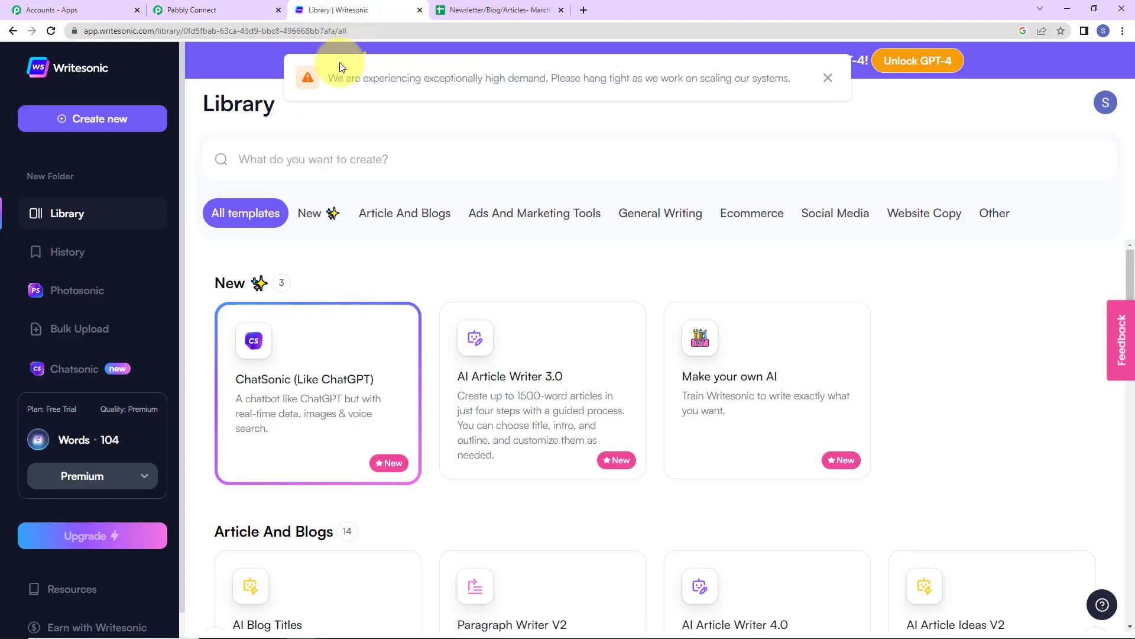
pyautogui.click(258, 11)
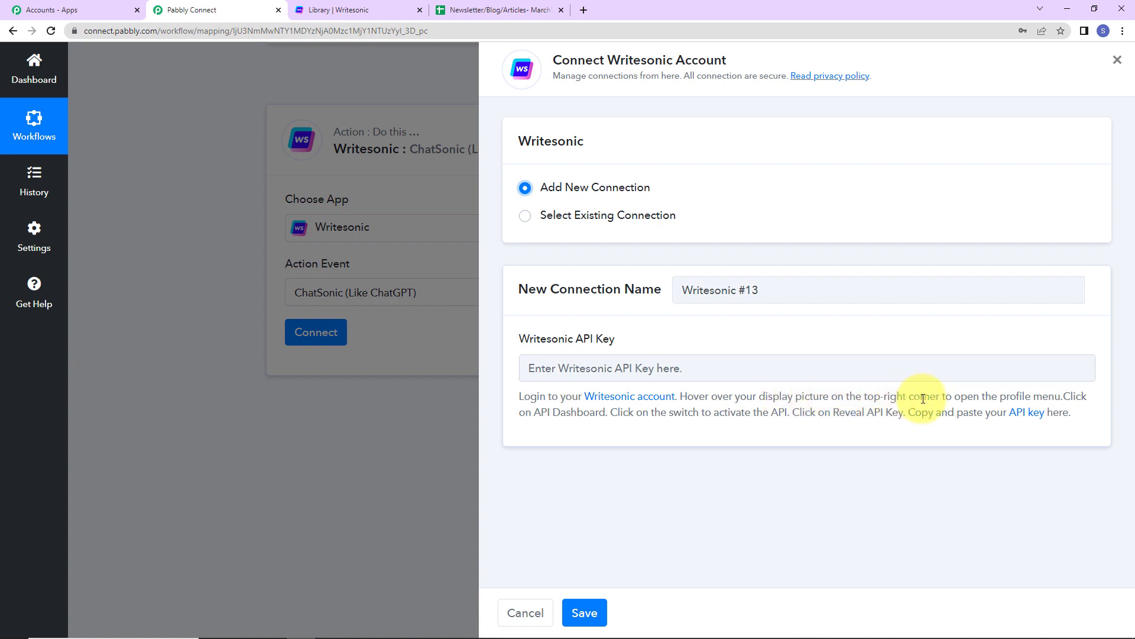
pyautogui.click(343, 9)
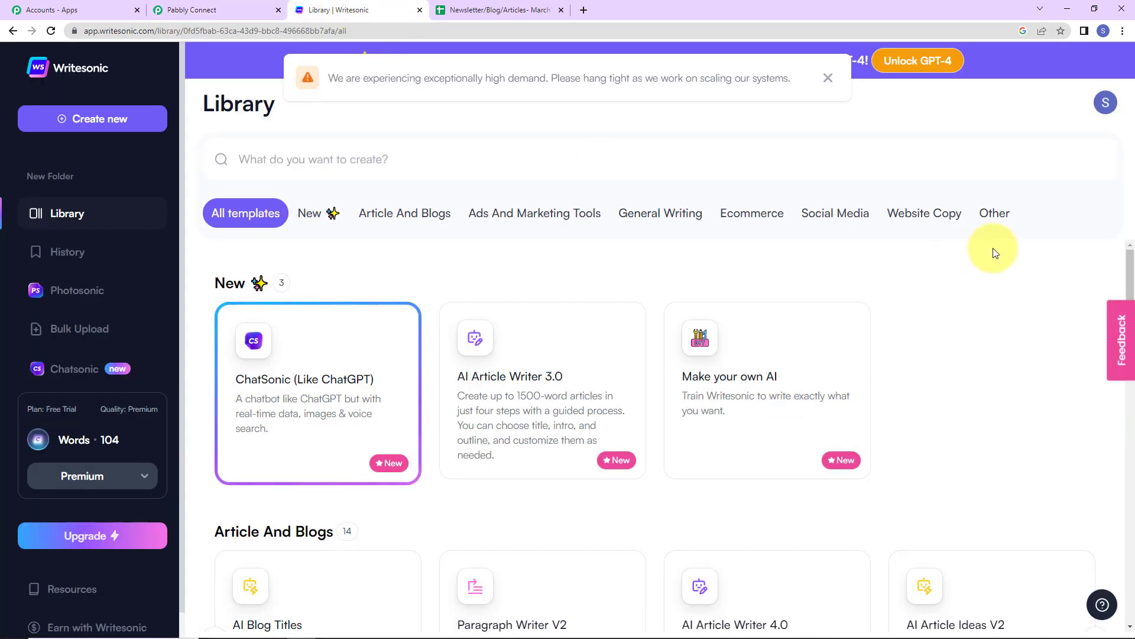
pyautogui.click(1108, 107)
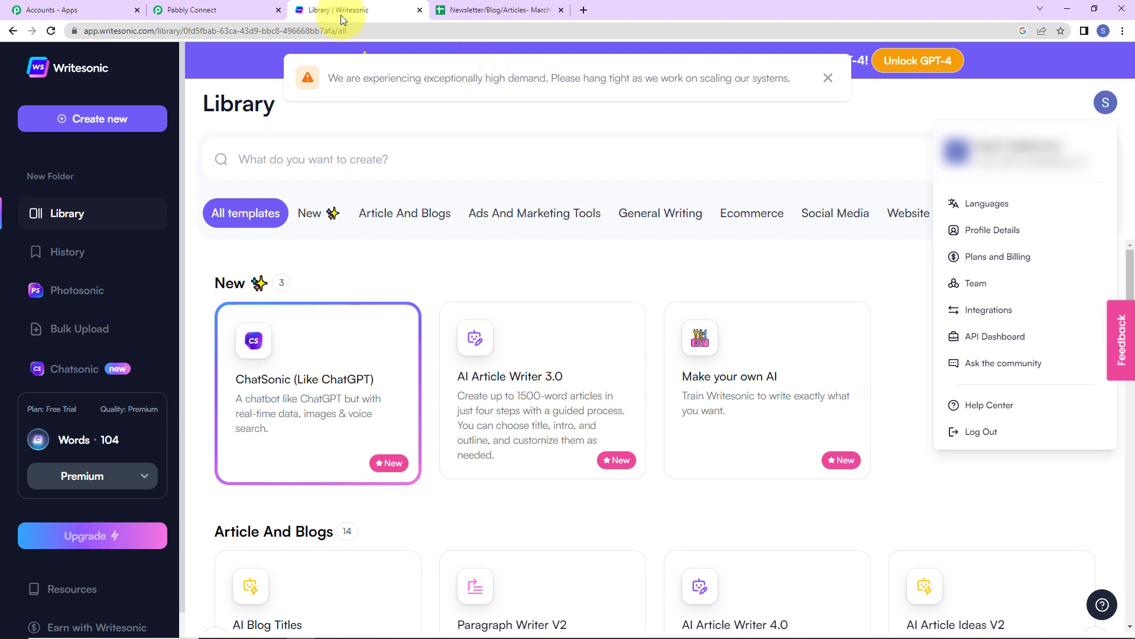
pyautogui.click(169, 9)
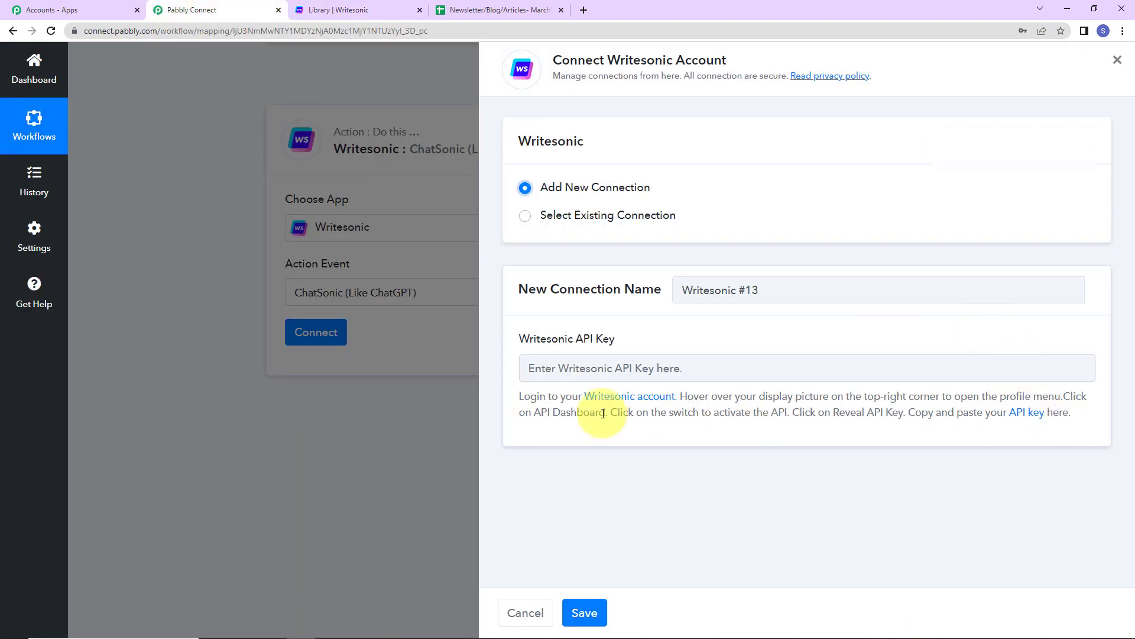
pyautogui.click(374, 10)
pyautogui.click(988, 333)
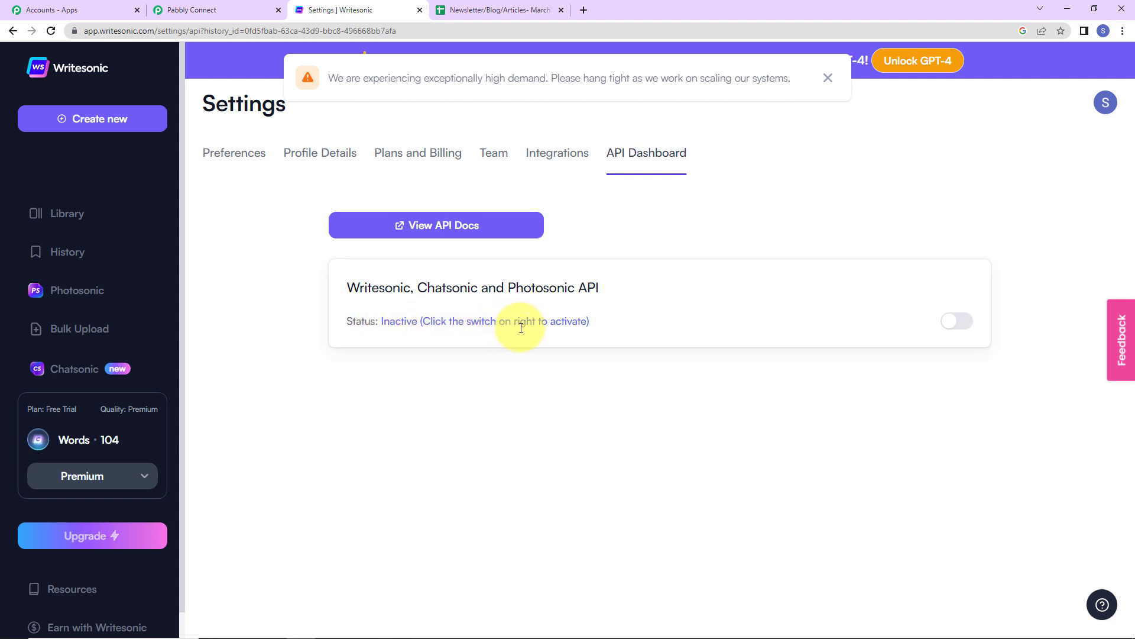
# Step: Activate the Writesonic, Chatsonic and Photosonic API, then reveal and copy the API key
pyautogui.click(946, 327)
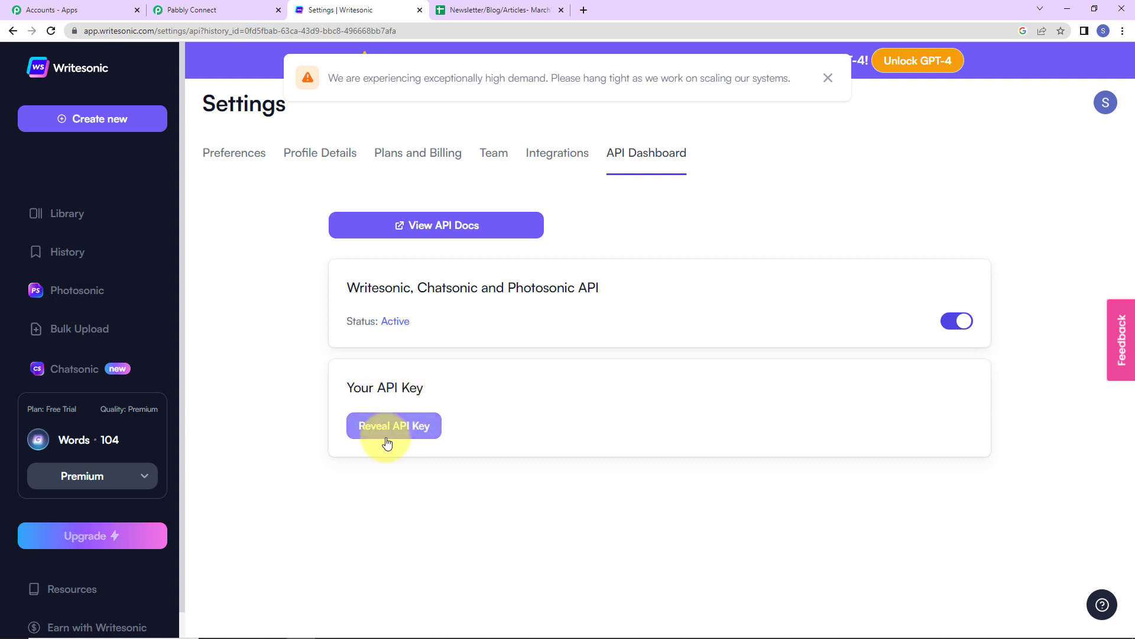
pyautogui.click(378, 431)
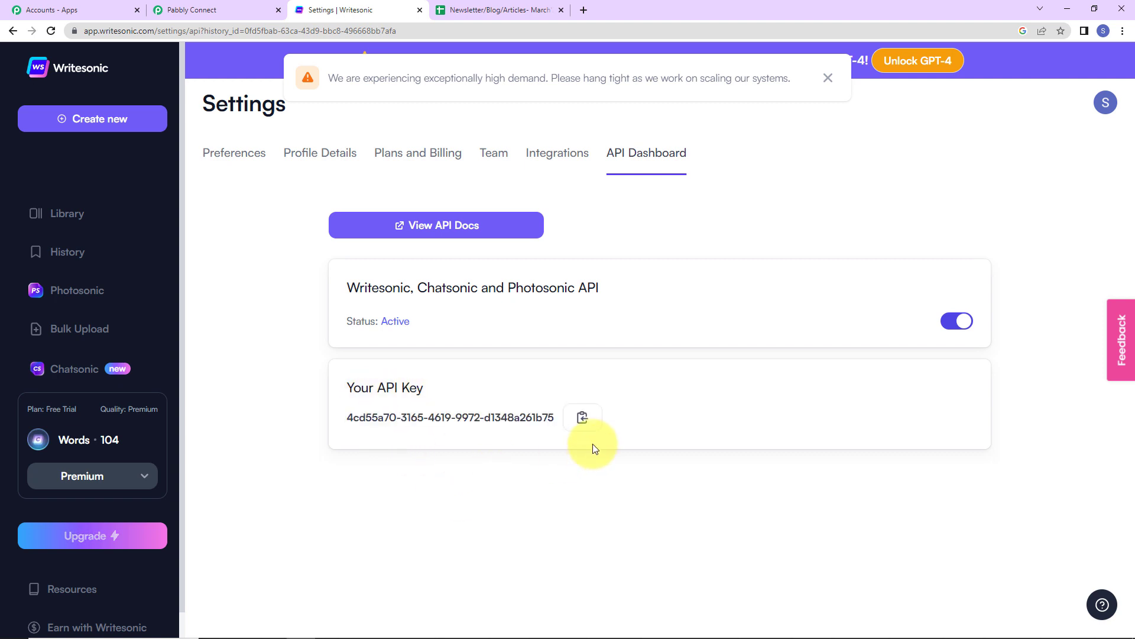
pyautogui.click(582, 418)
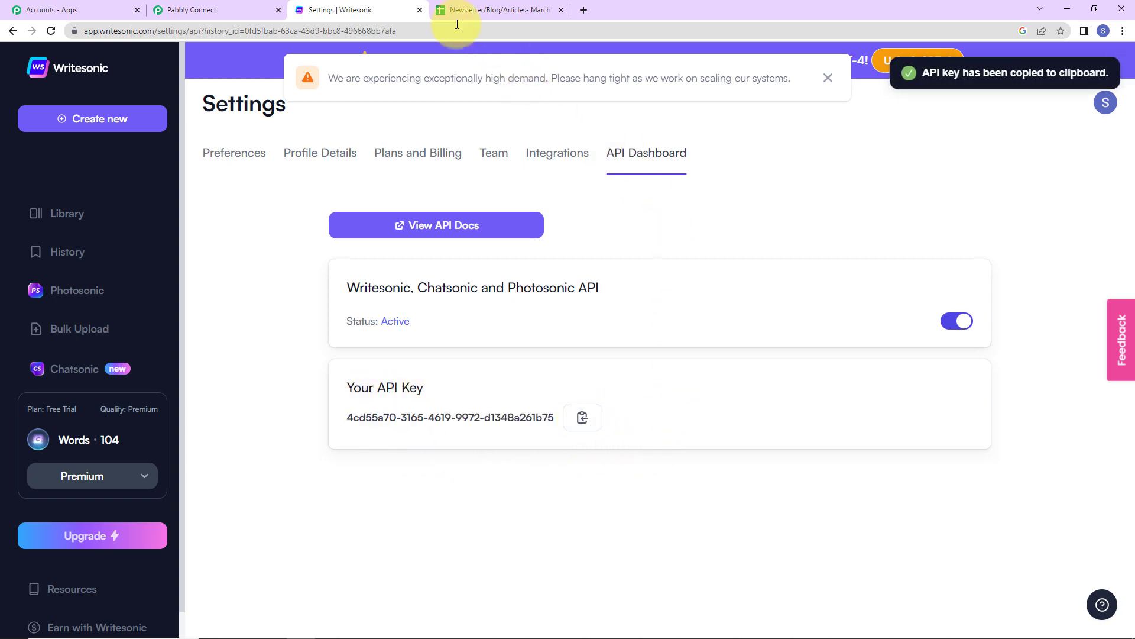
# Step: Switch back to Pabbly Connect, paste the Writesonic API key into the new connection, and save it
pyautogui.click(199, 10)
pyautogui.click(545, 372)
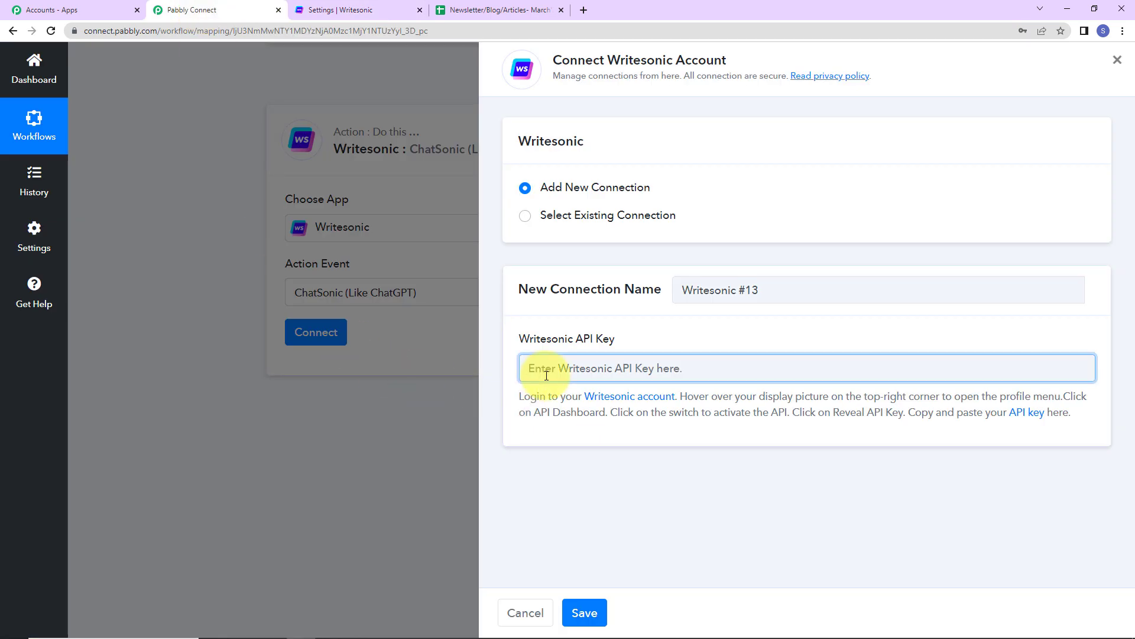
pyautogui.hotkey('ctrl', 'v')
pyautogui.click(582, 609)
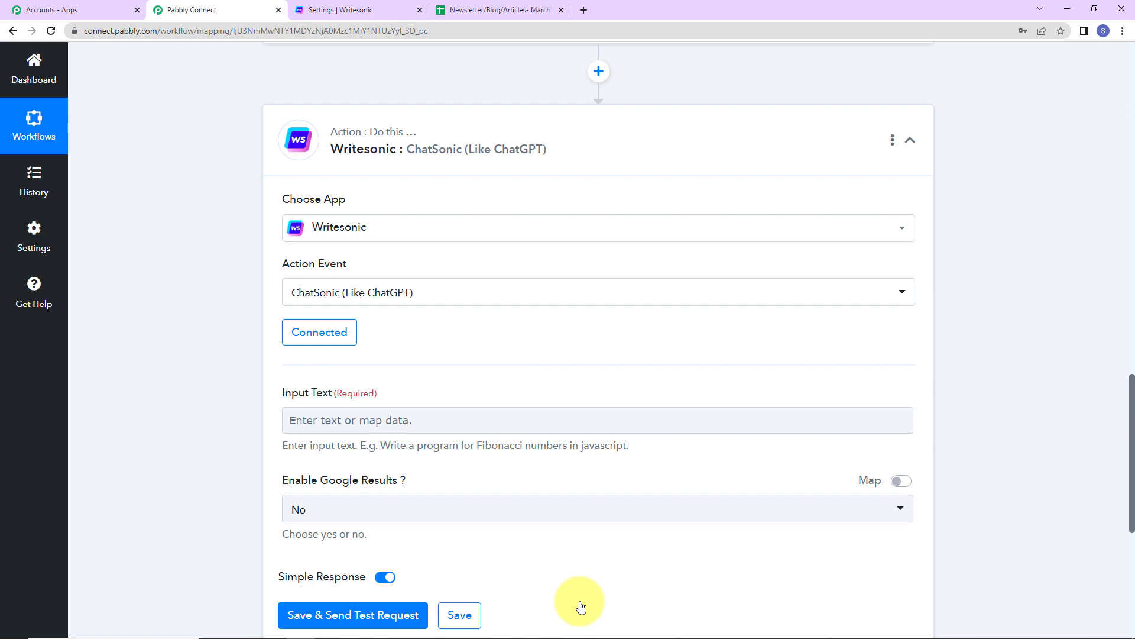
# Step: Set the ChatSonic Input Text to "Write a blog on" followed by the mapped Titles field from the Google Sheets trigger
pyautogui.scroll(-2, 413, 325)
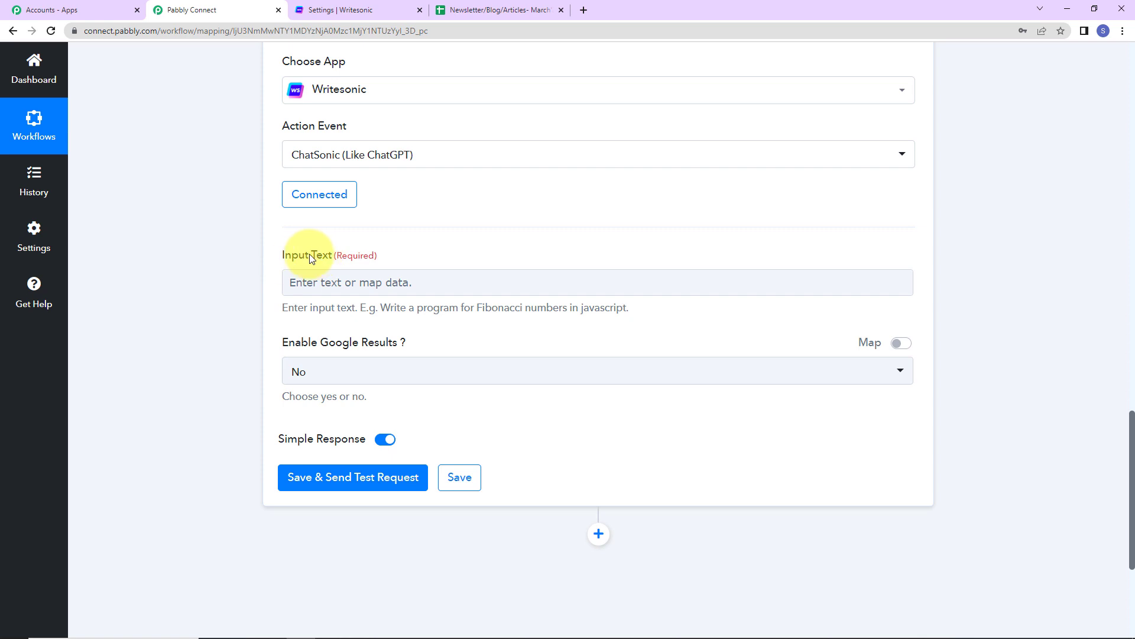
pyautogui.click(316, 284)
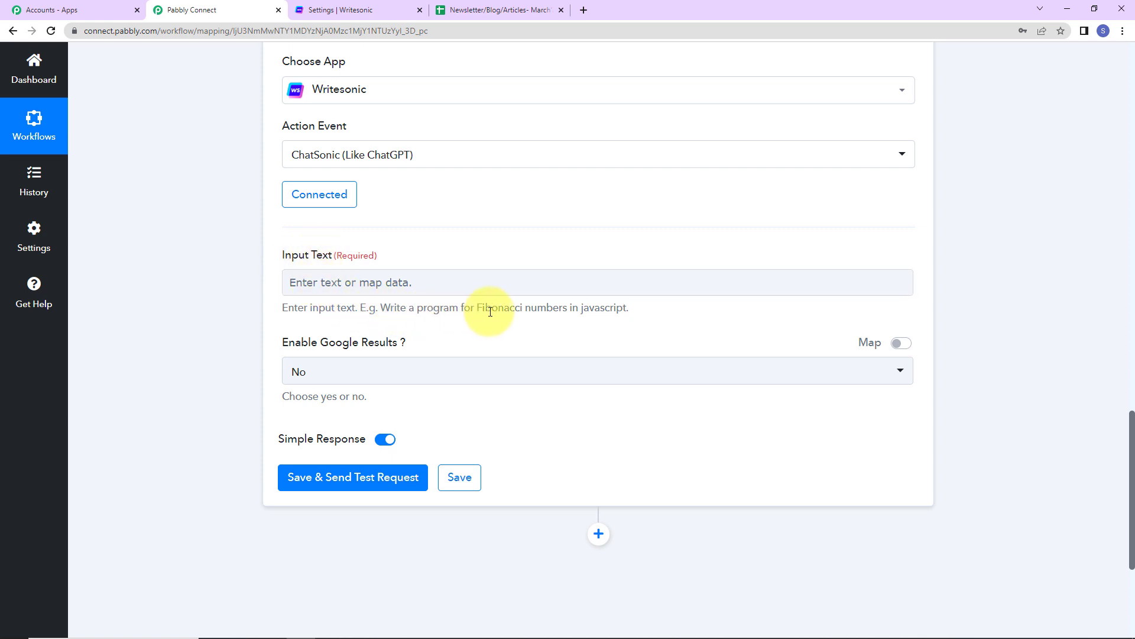
pyautogui.click(406, 283)
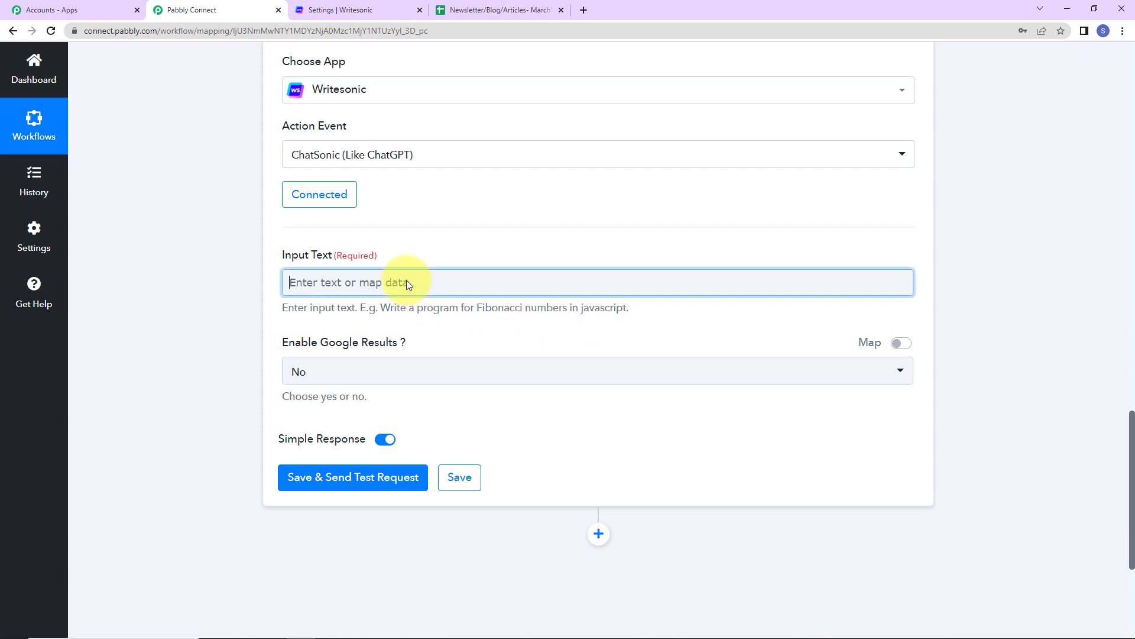
pyautogui.write('Write')
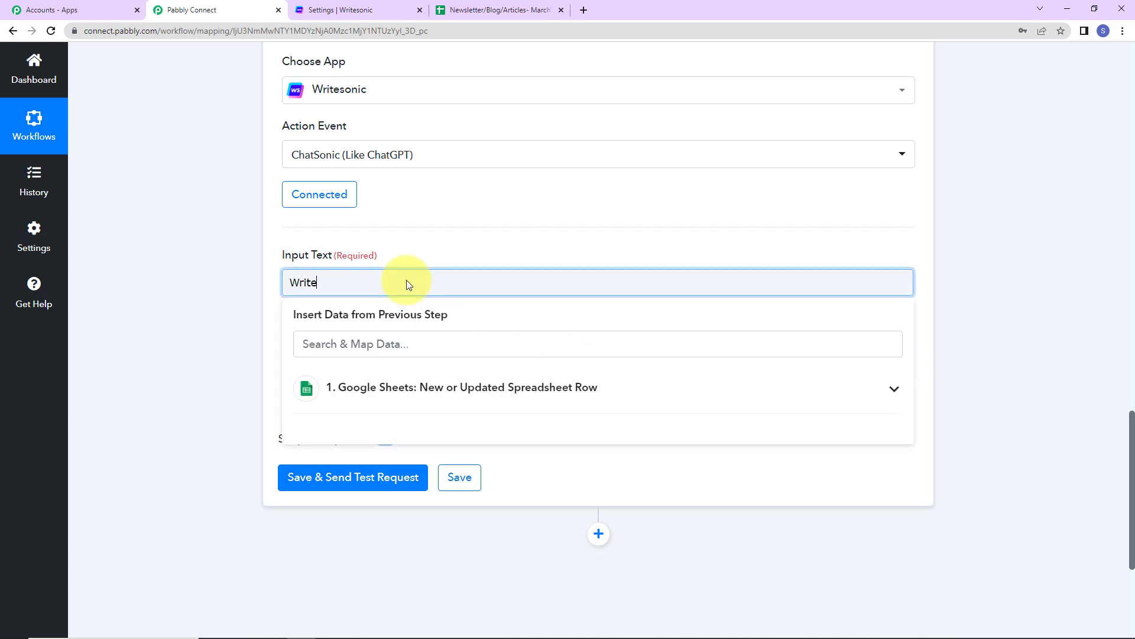
pyautogui.write(' a blog on')
pyautogui.click(424, 389)
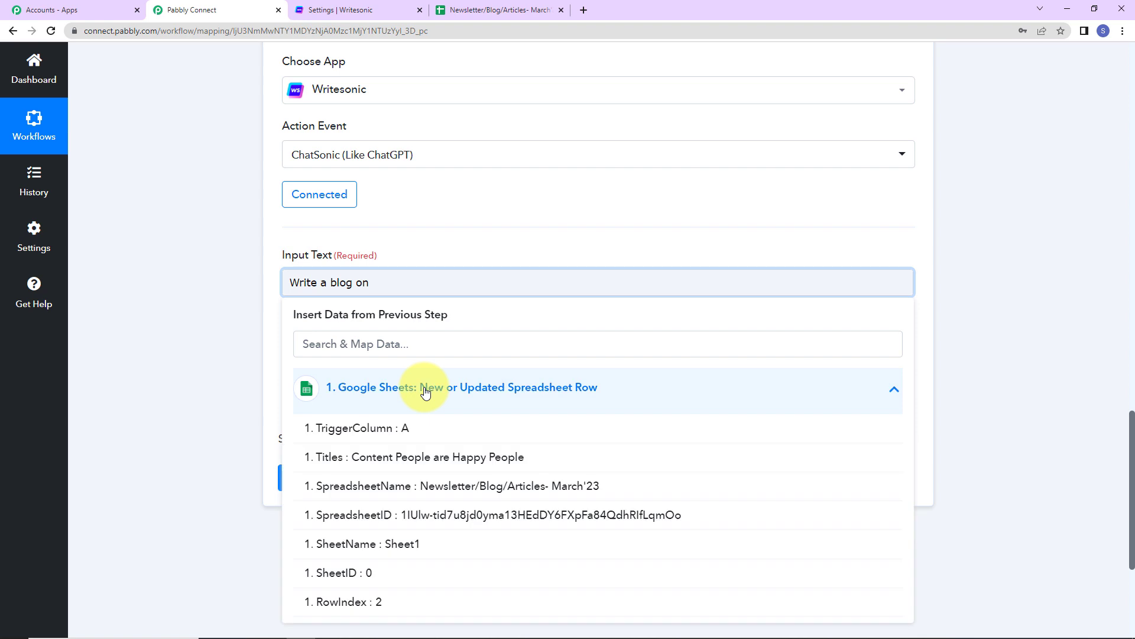
pyautogui.click(391, 461)
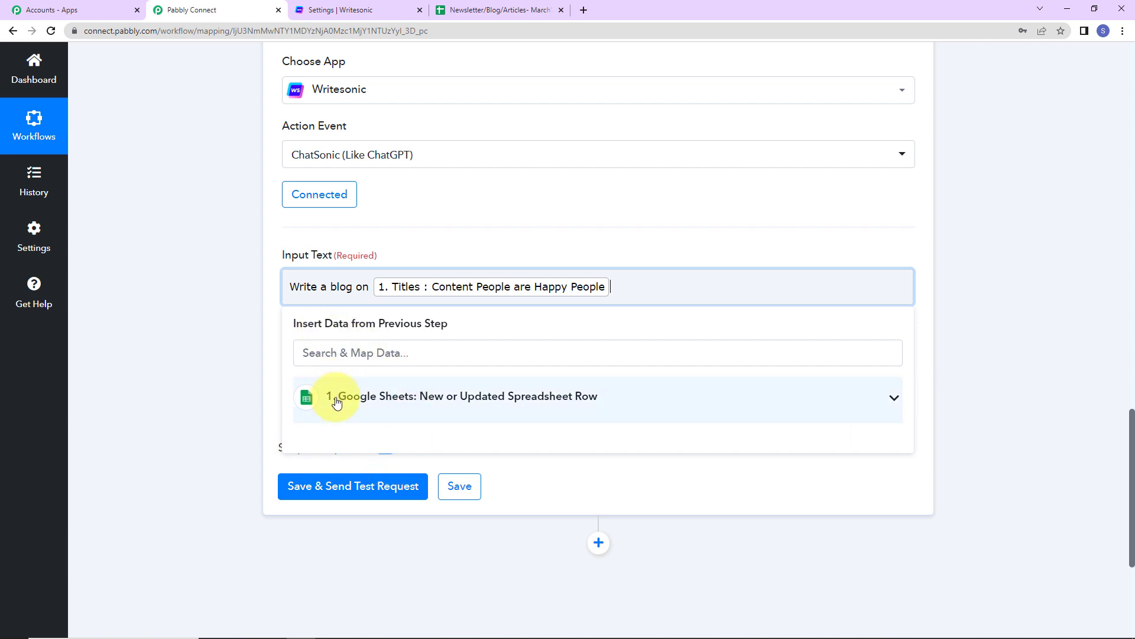
# Step: Keep Enable Google Results set to No, then save the ChatSonic action and send a test request
pyautogui.click(239, 350)
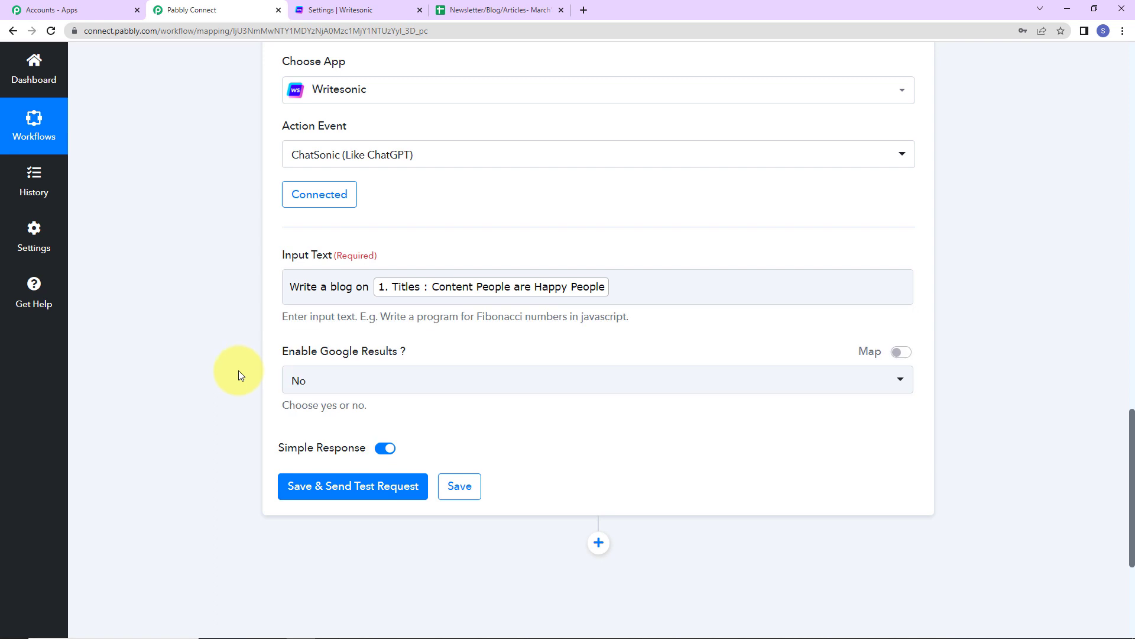
pyautogui.click(318, 382)
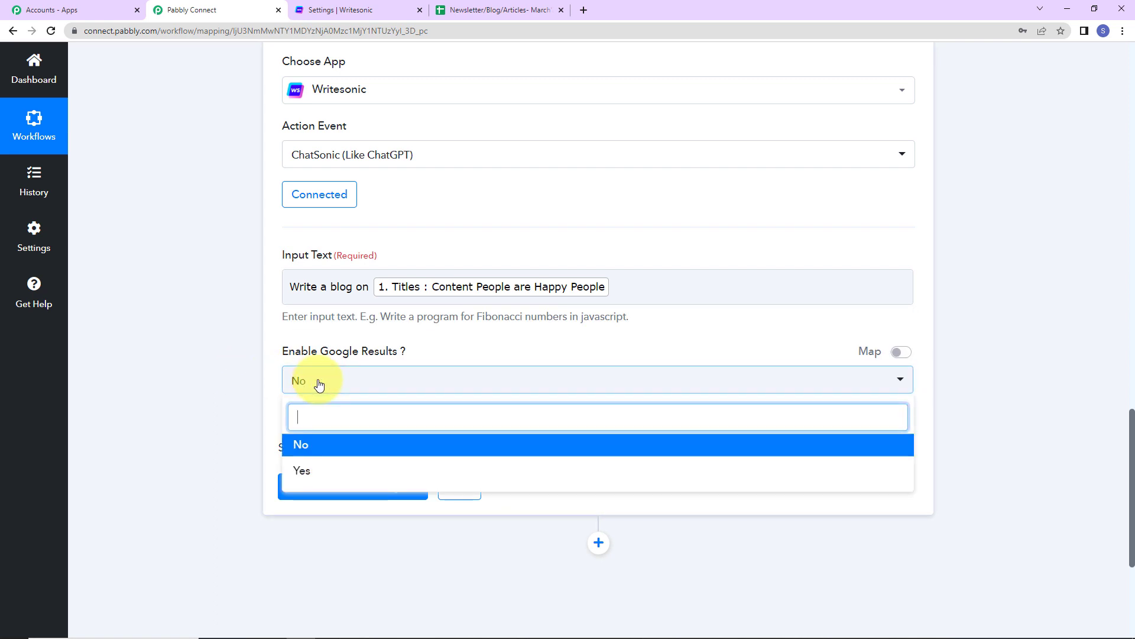
pyautogui.click(223, 365)
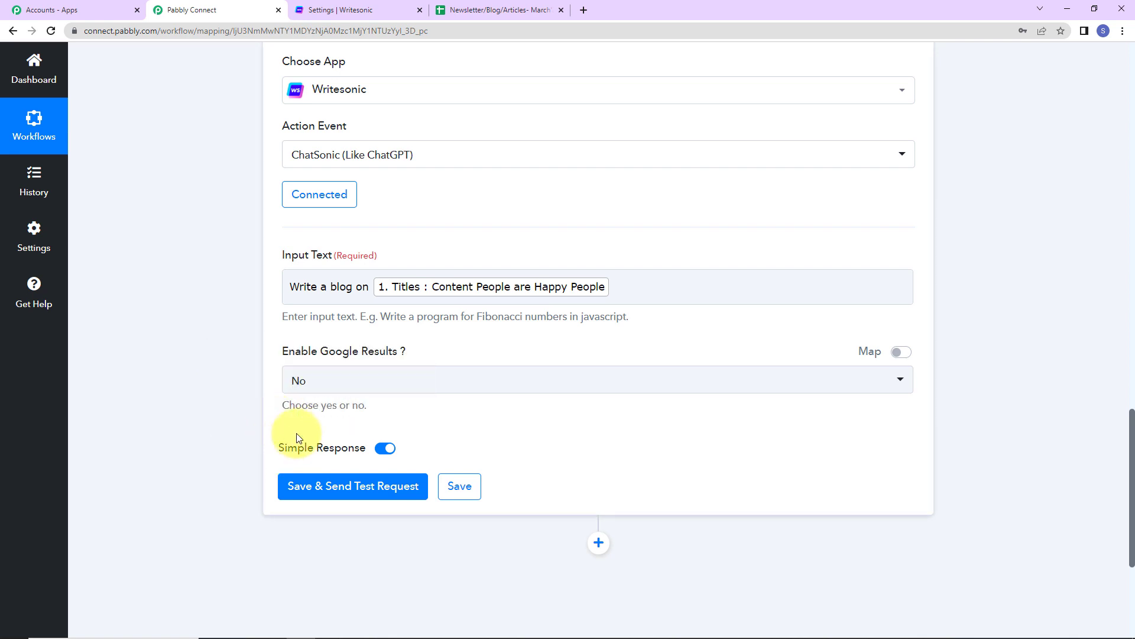
pyautogui.click(302, 484)
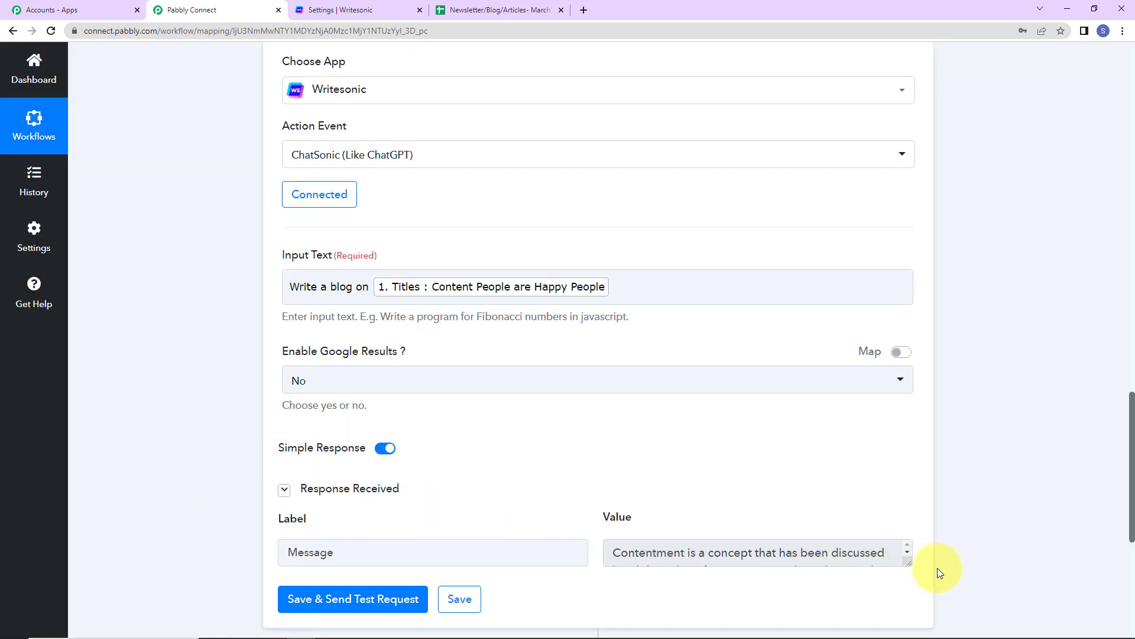
# Step: Enlarge the received Message value to read the generated blog, and check the Content column in the Newsletter/Blog/Articles- March'23 sheet before returning to Pabbly Connect
pyautogui.moveTo(909, 563); pyautogui.dragTo(905, 622)
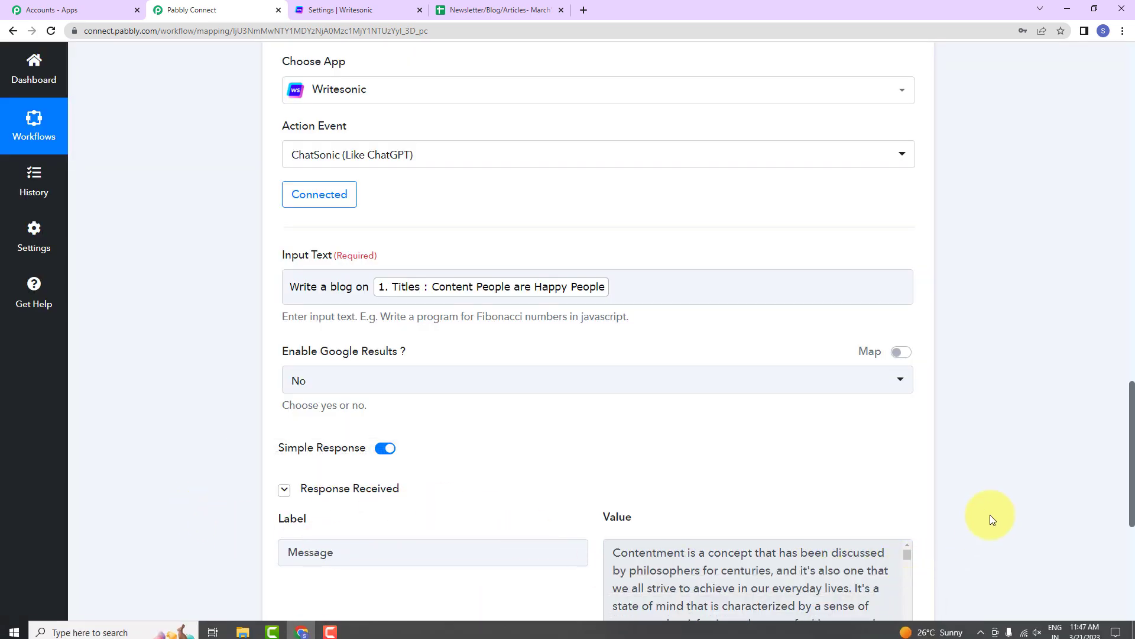
pyautogui.scroll(-5, 985, 506)
pyautogui.moveTo(910, 364); pyautogui.dragTo(914, 589)
pyautogui.moveTo(902, 319); pyautogui.dragTo(948, 340)
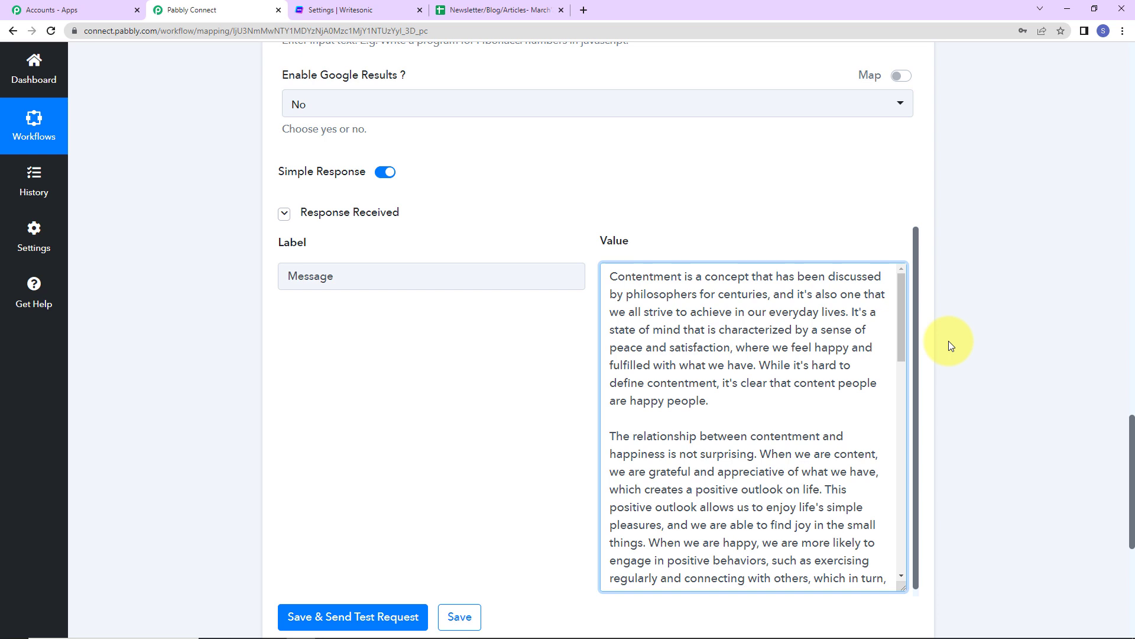
pyautogui.click(498, 12)
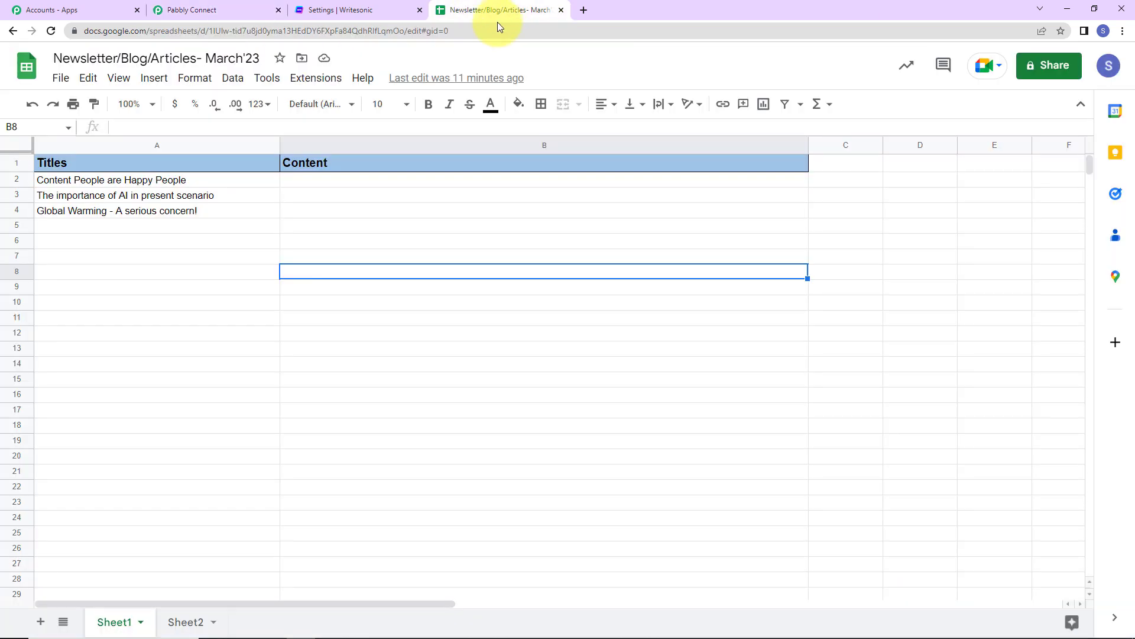
pyautogui.click(216, 11)
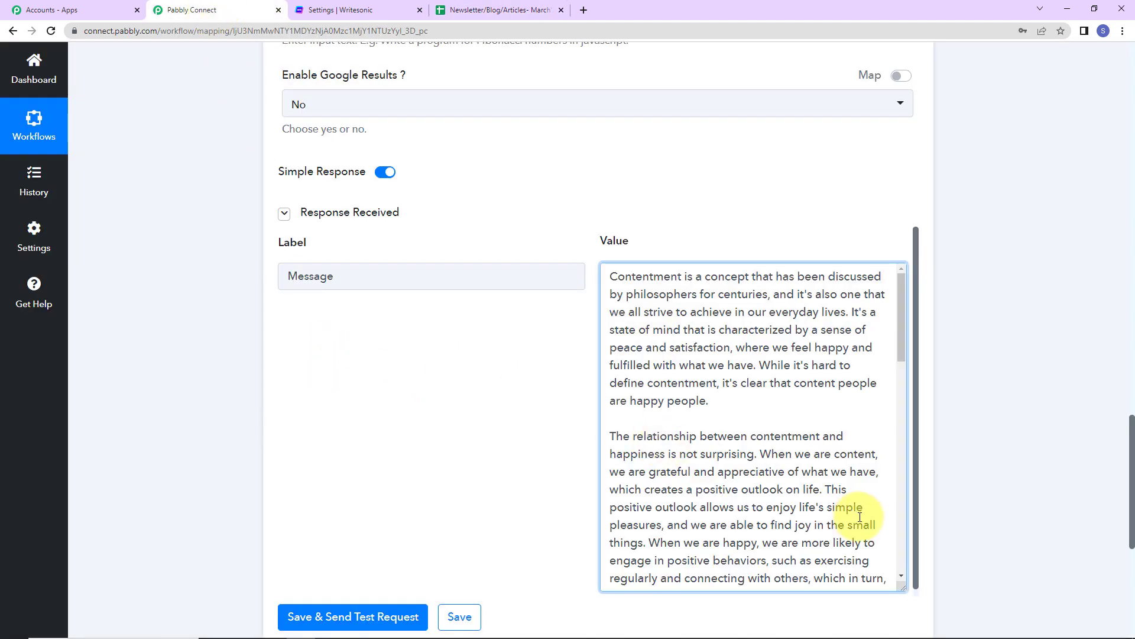